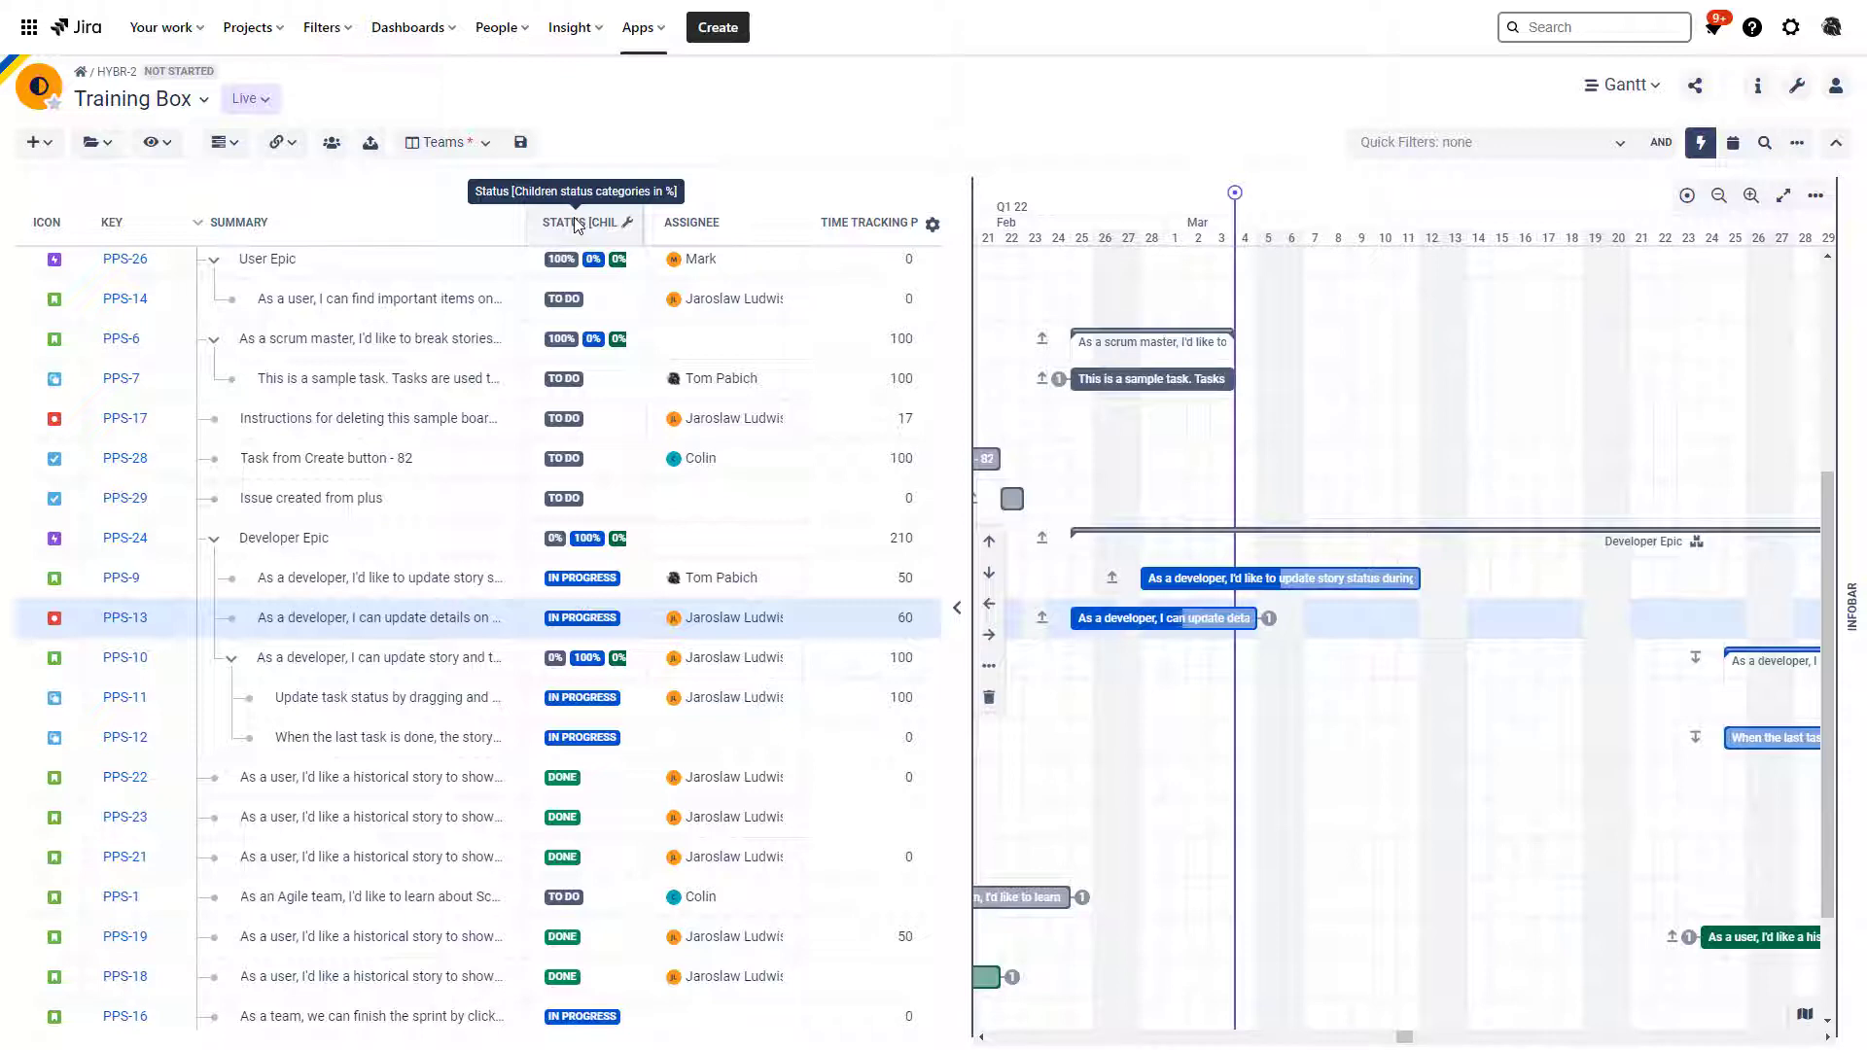
{"action": "left_click", "coordinate": [1622, 84]}
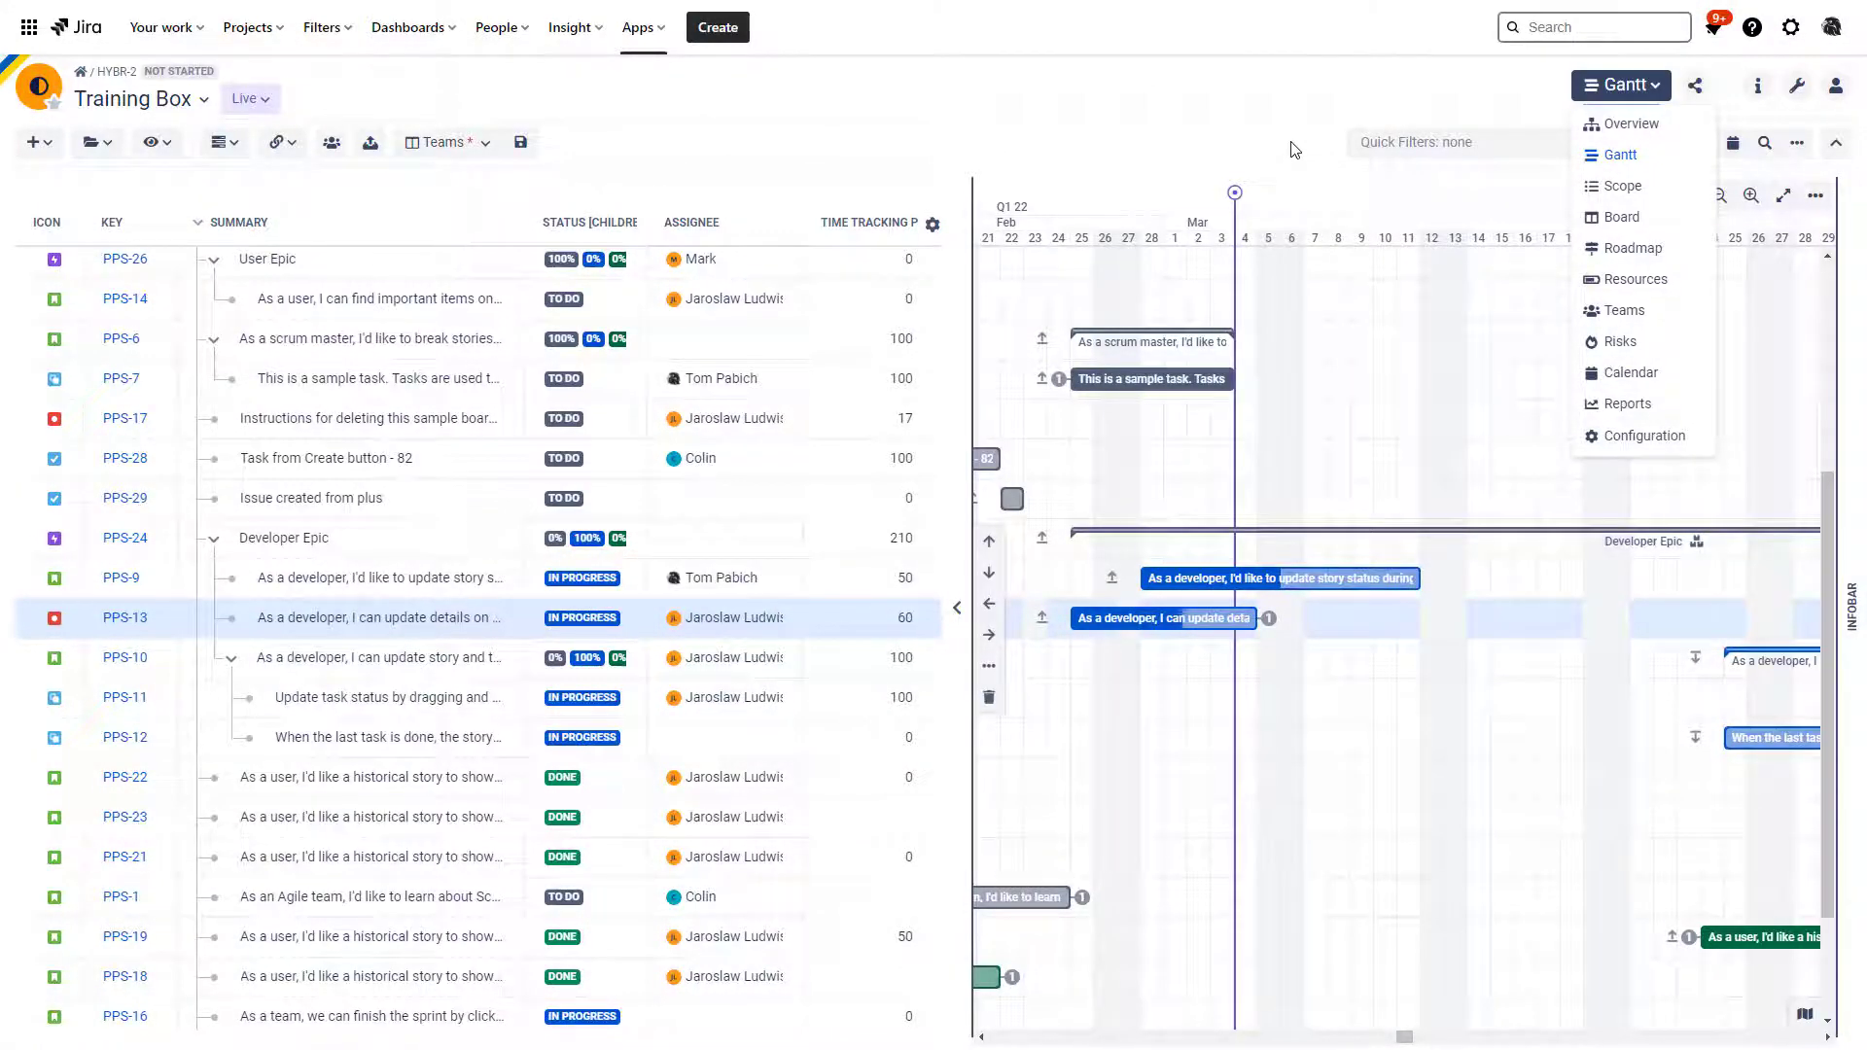
{"action": "left_click", "coordinate": [1251, 150]}
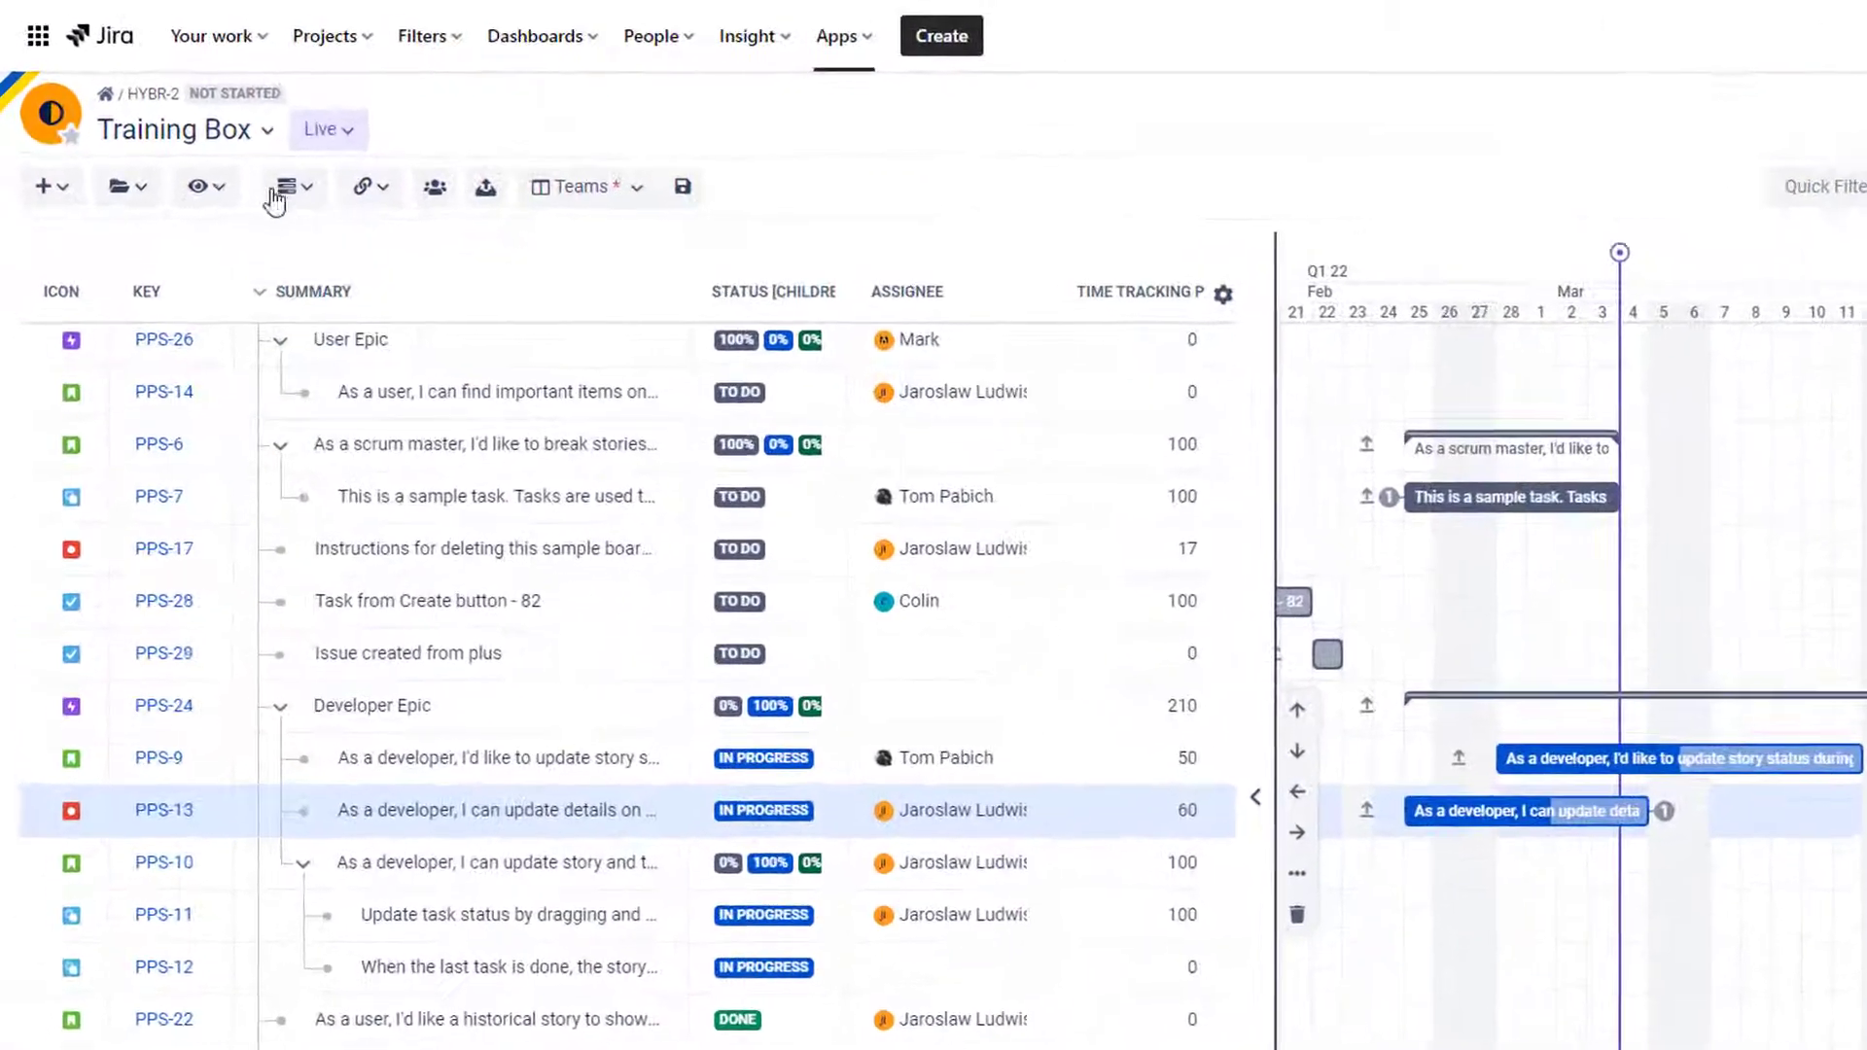
{"action": "left_click", "coordinate": [152, 142]}
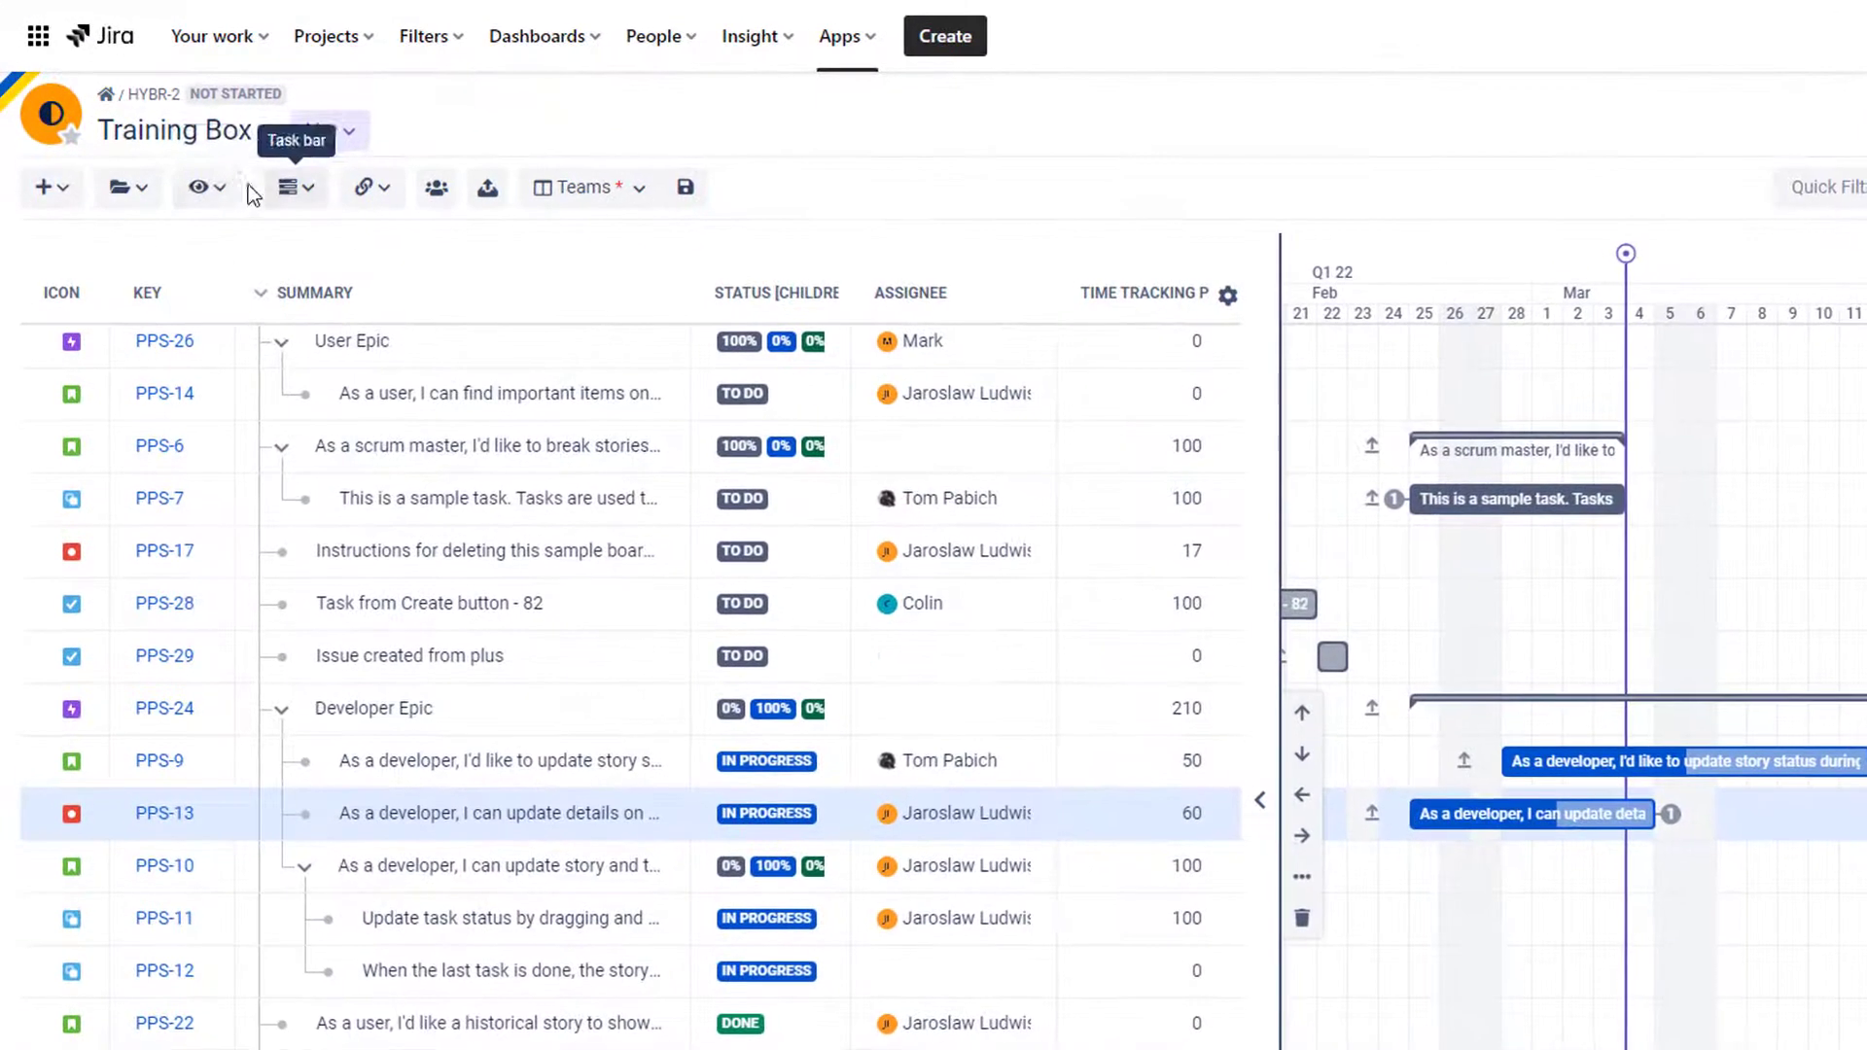
Show the Overdue highlighting on the Gantt chart, look over the late tasks, and hide the highlighting again.
{"action": "left_click", "coordinate": [171, 145]}
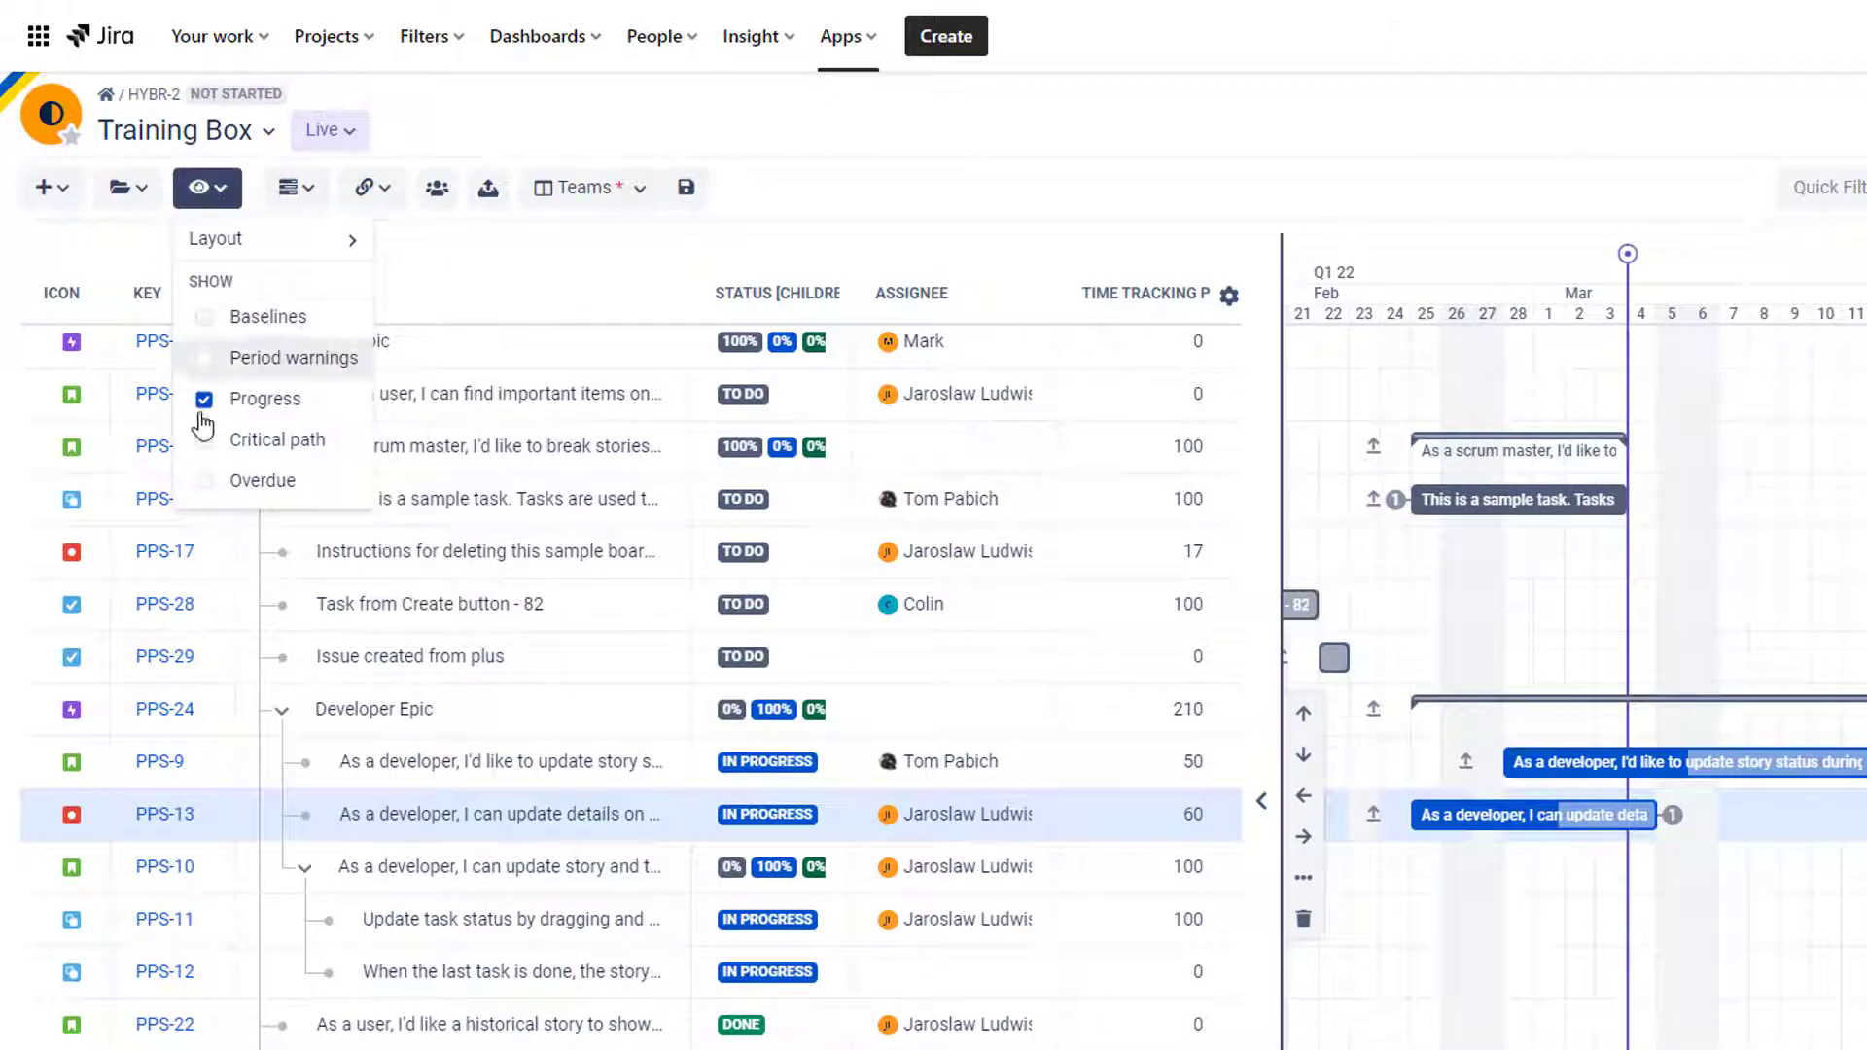
{"action": "left_click", "coordinate": [204, 486]}
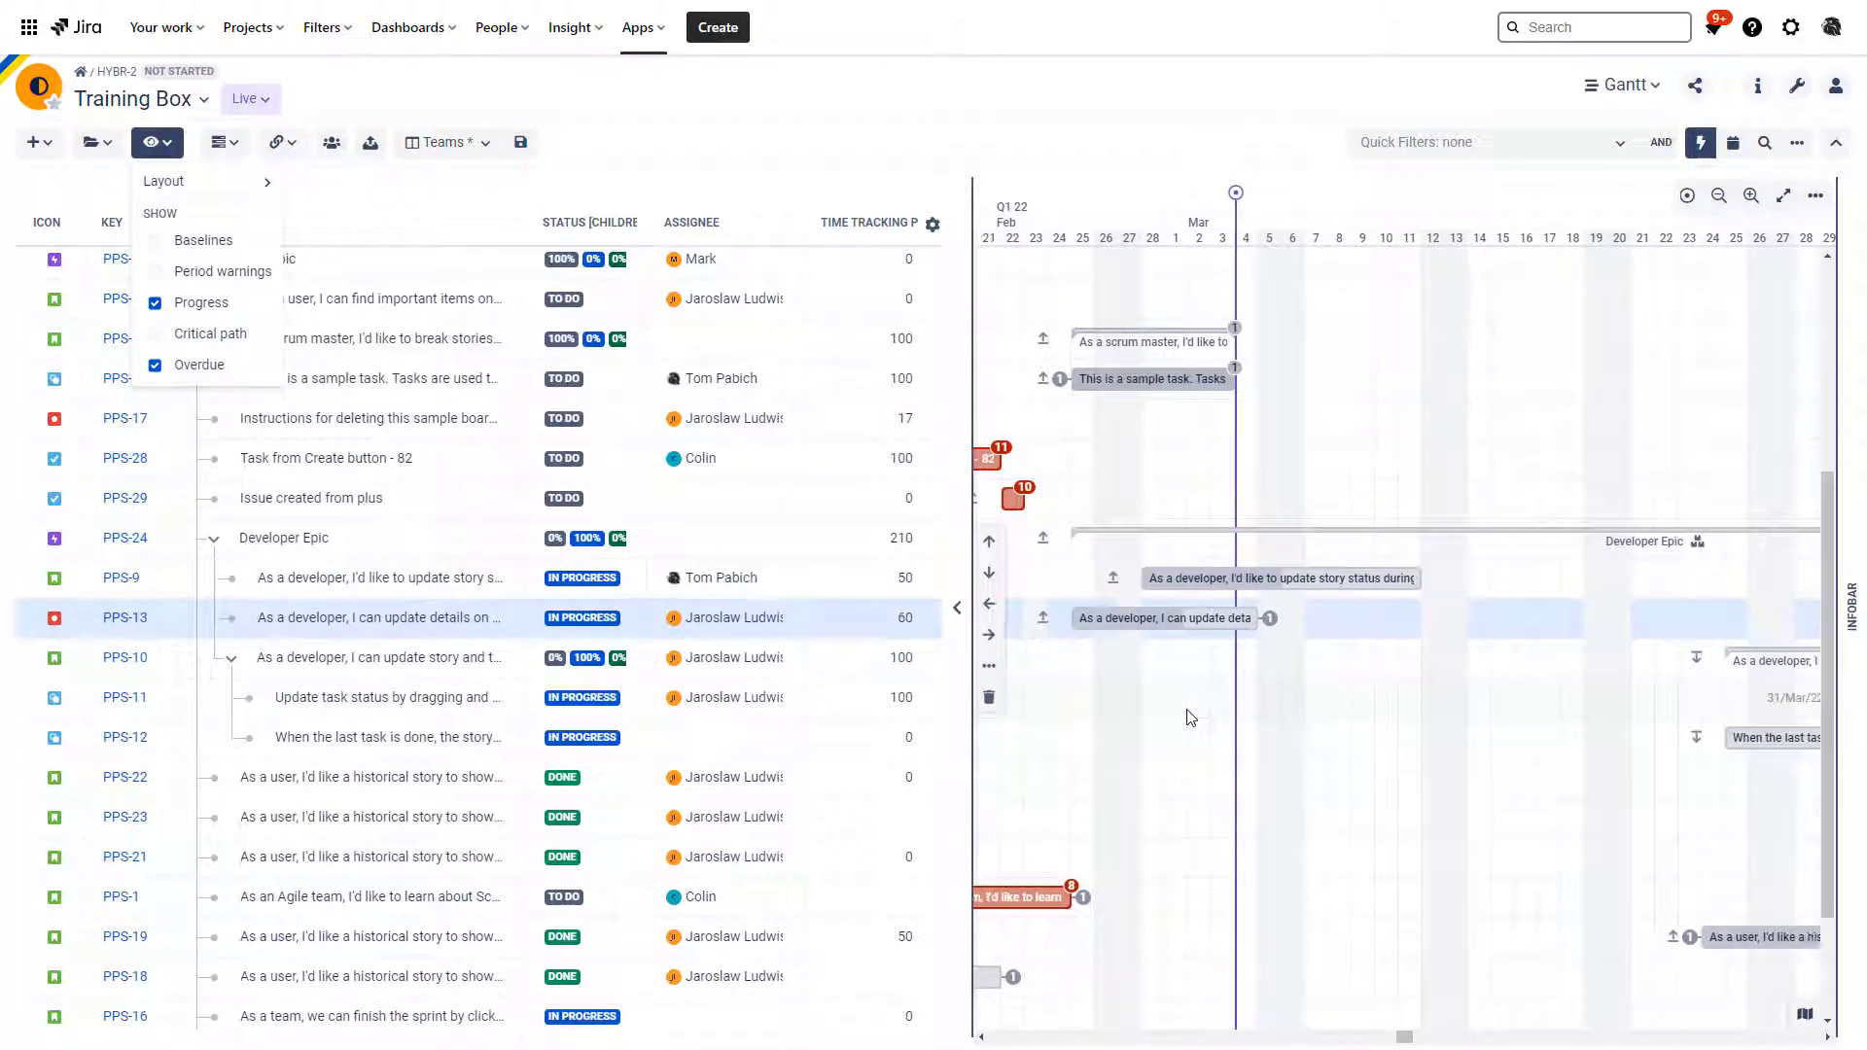
{"action": "scroll", "coordinate": [1190, 718], "scroll_direction": "left", "scroll_amount": 3}
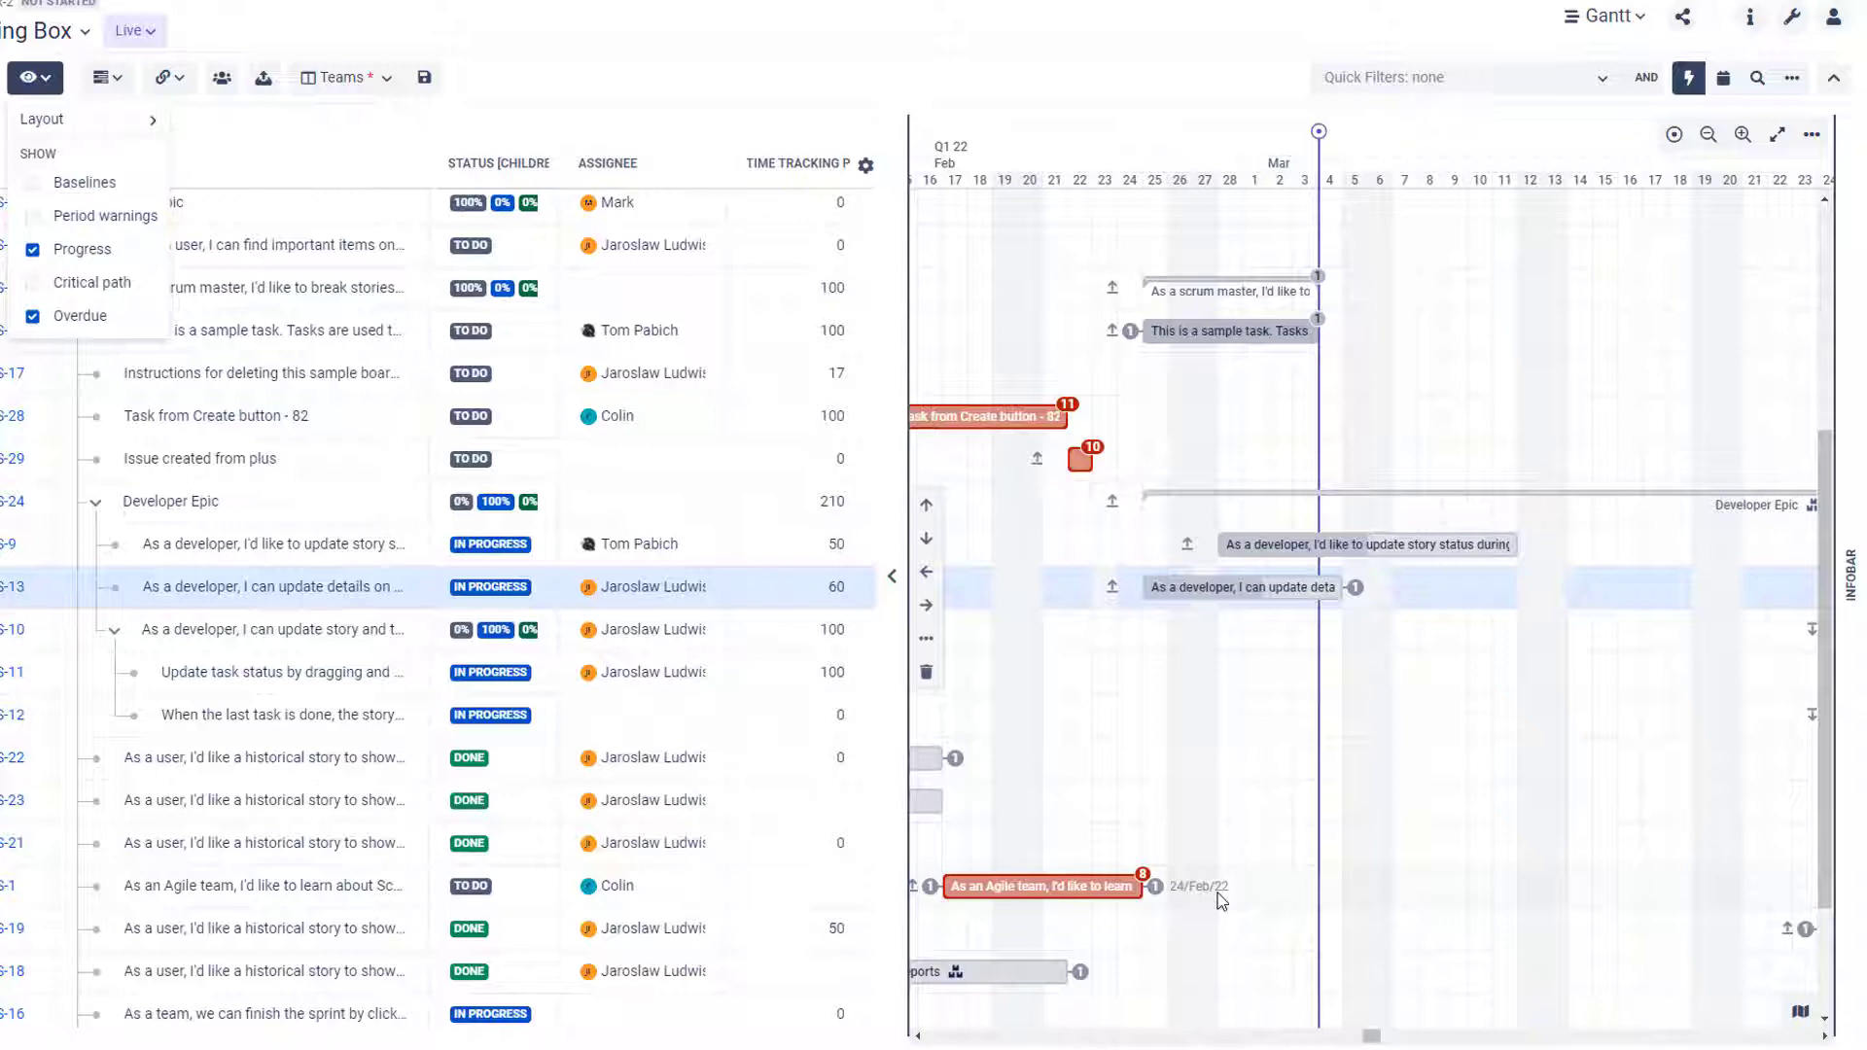
{"action": "scroll", "coordinate": [1365, 802], "scroll_direction": "right", "scroll_amount": 3}
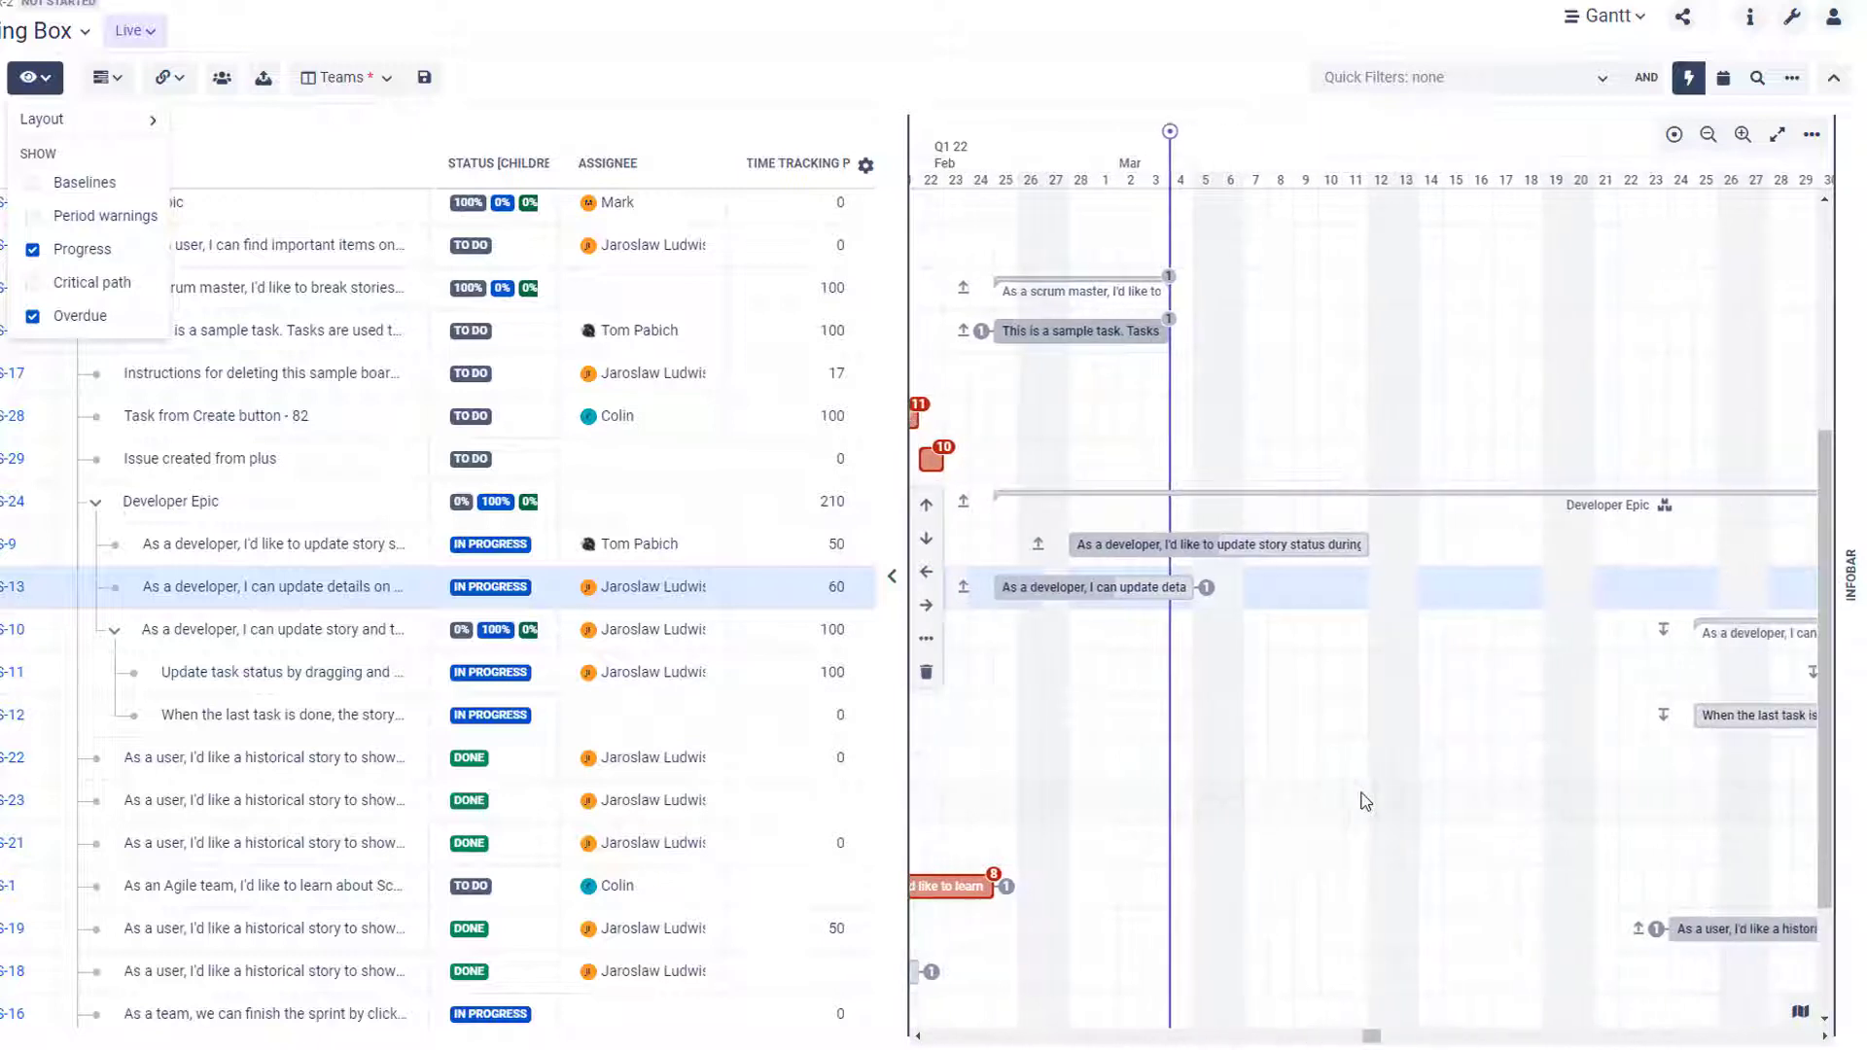
{"action": "left_click", "coordinate": [43, 313]}
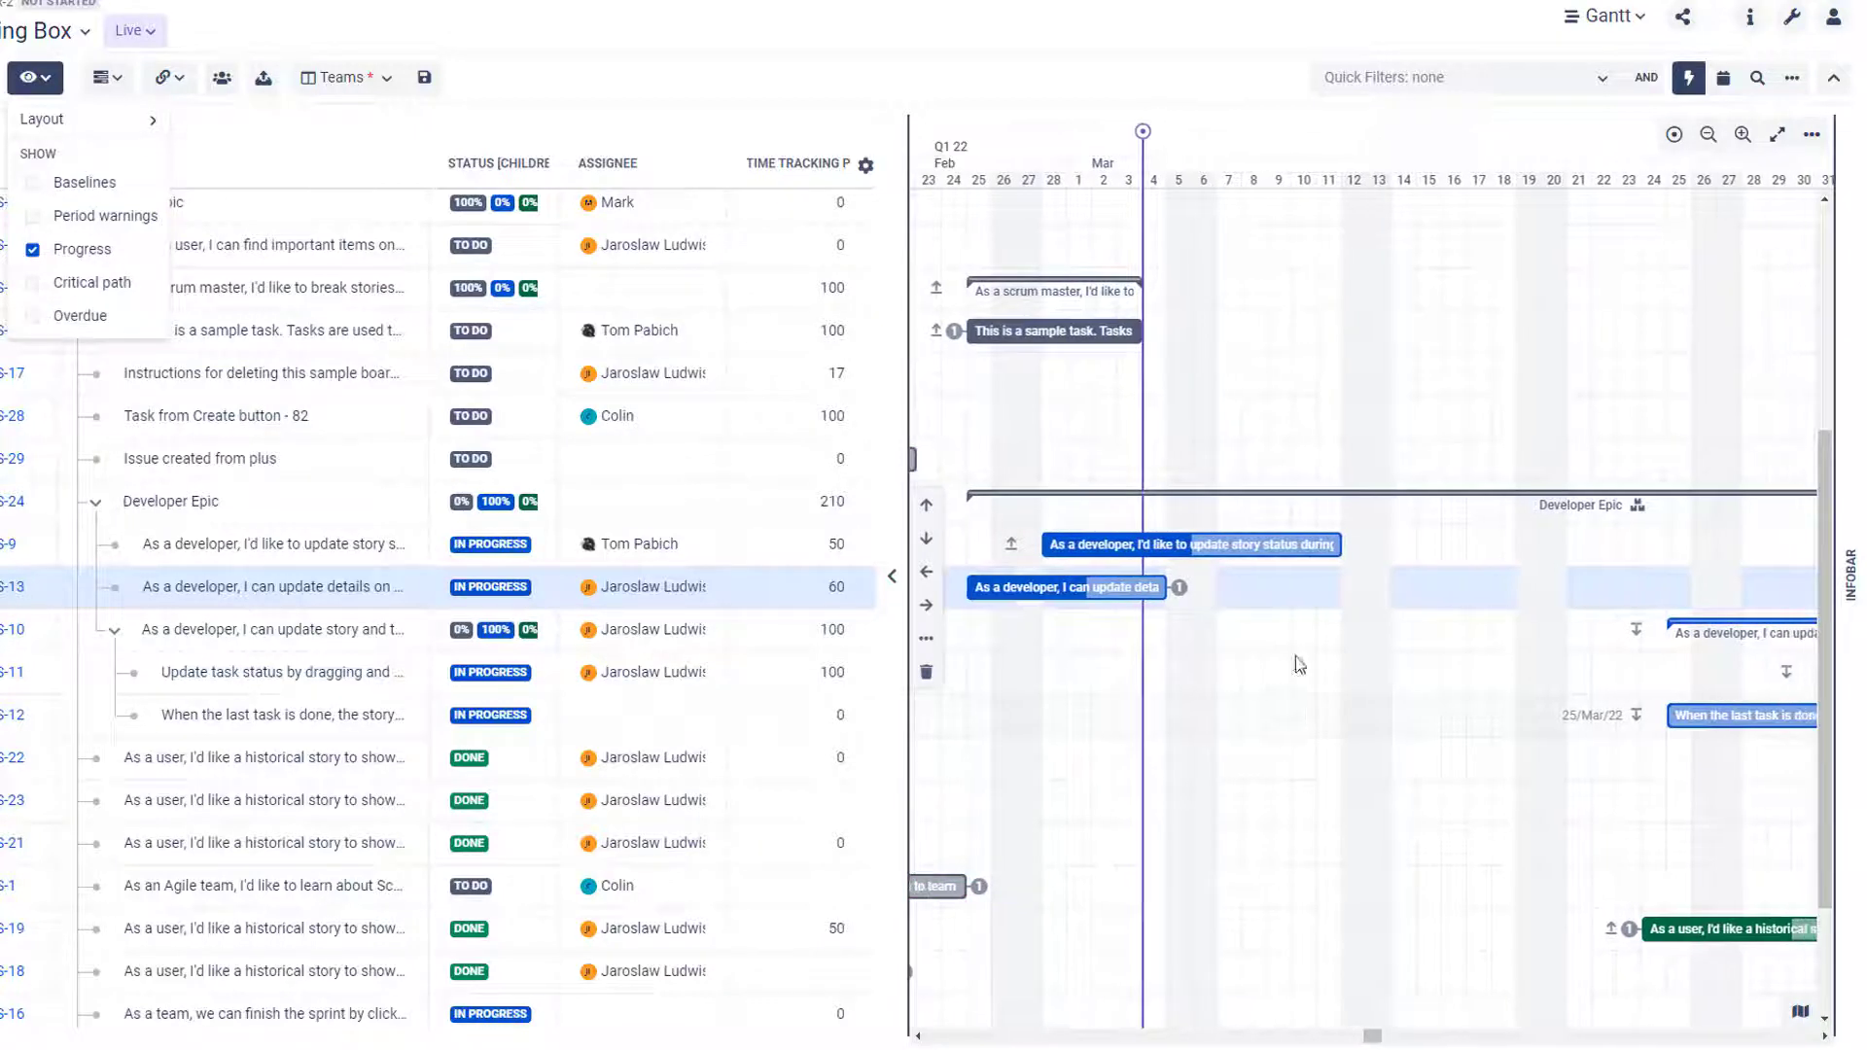
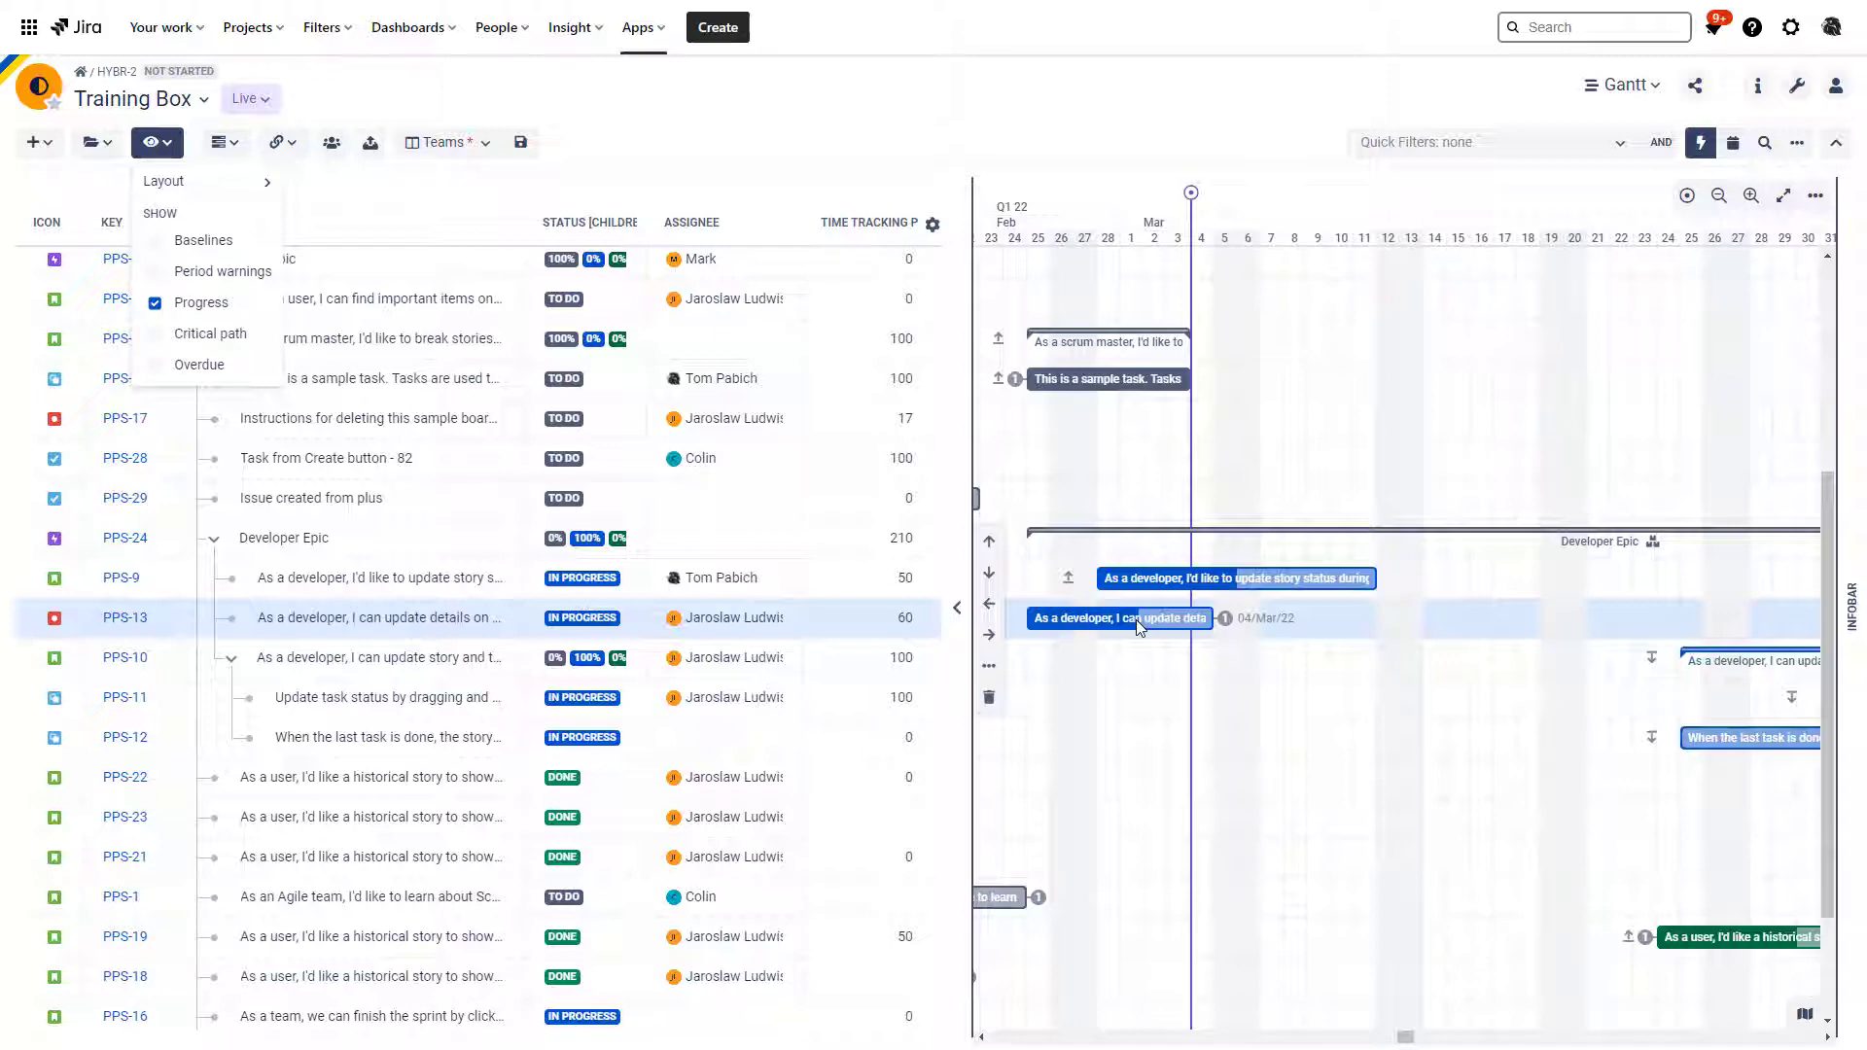
Open issue PPS-13 from the Gantt chart and log 2d of time spent on it.
{"action": "scroll", "coordinate": [1167, 618], "scroll_direction": "left", "scroll_amount": 1}
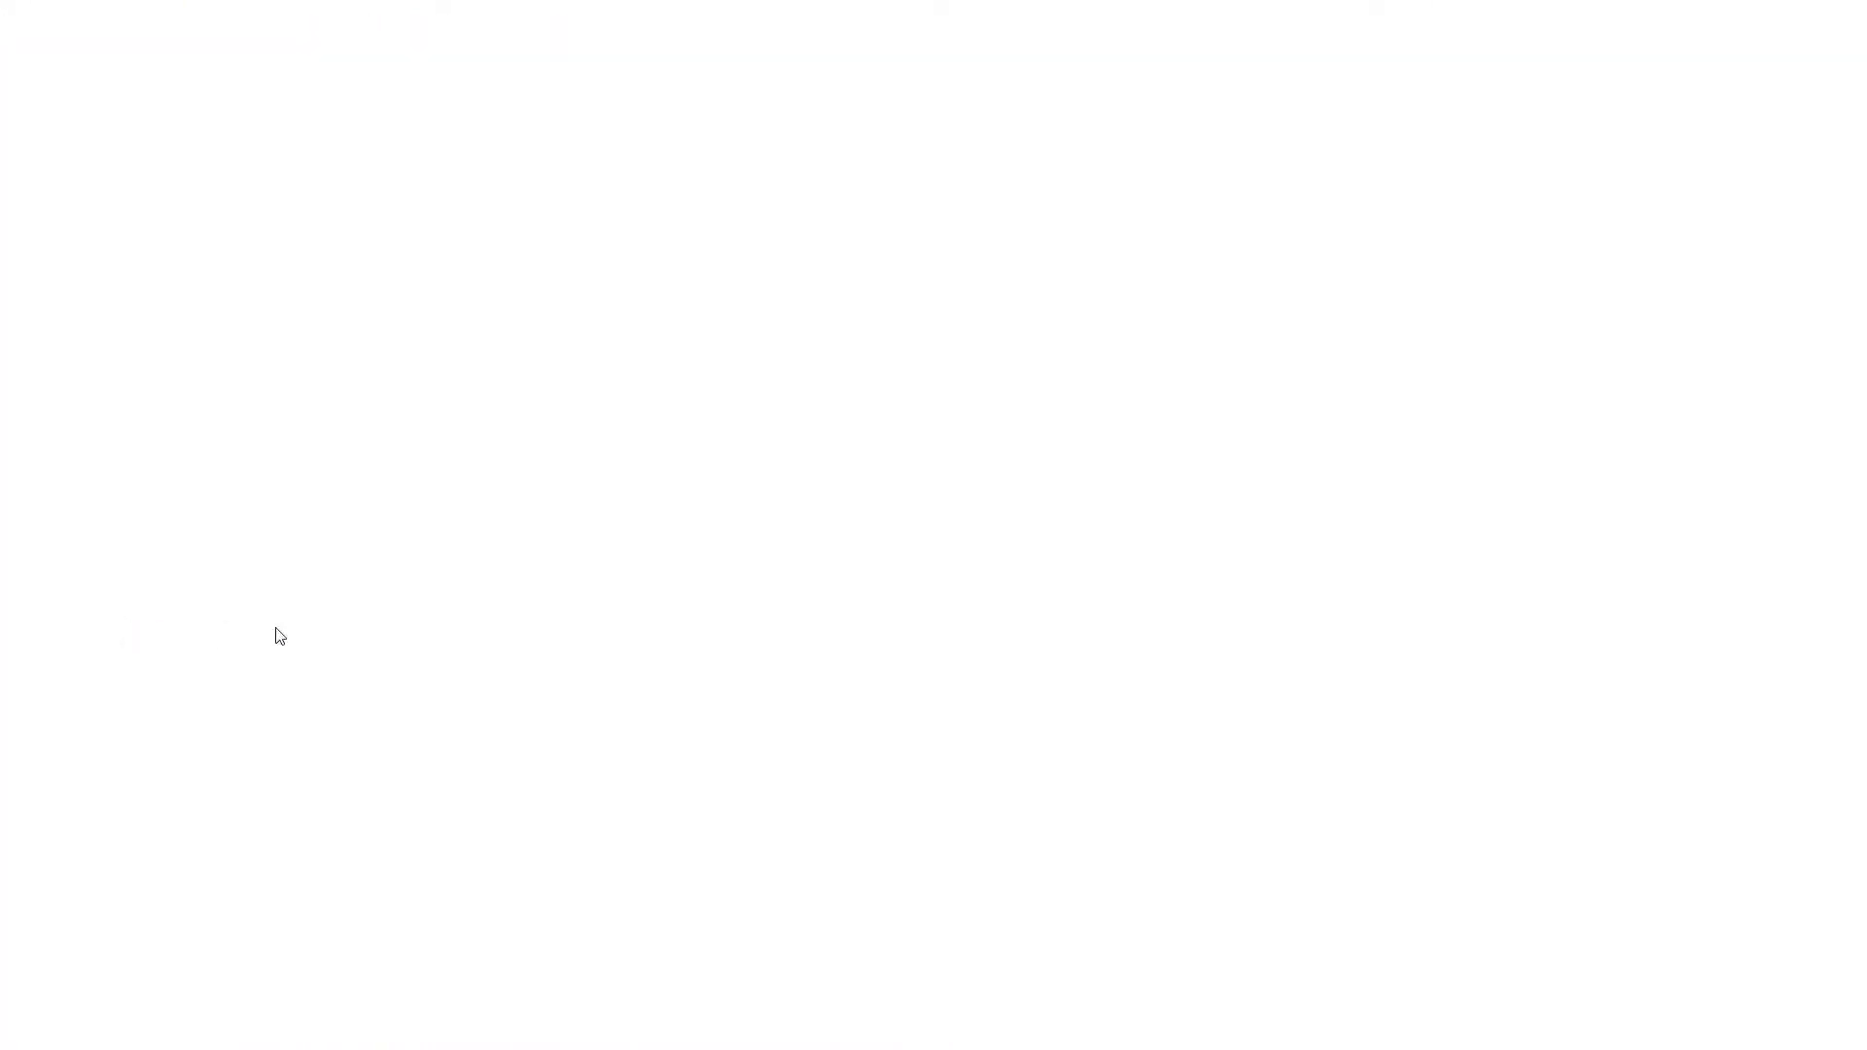
{"action": "left_click", "coordinate": [1834, 87]}
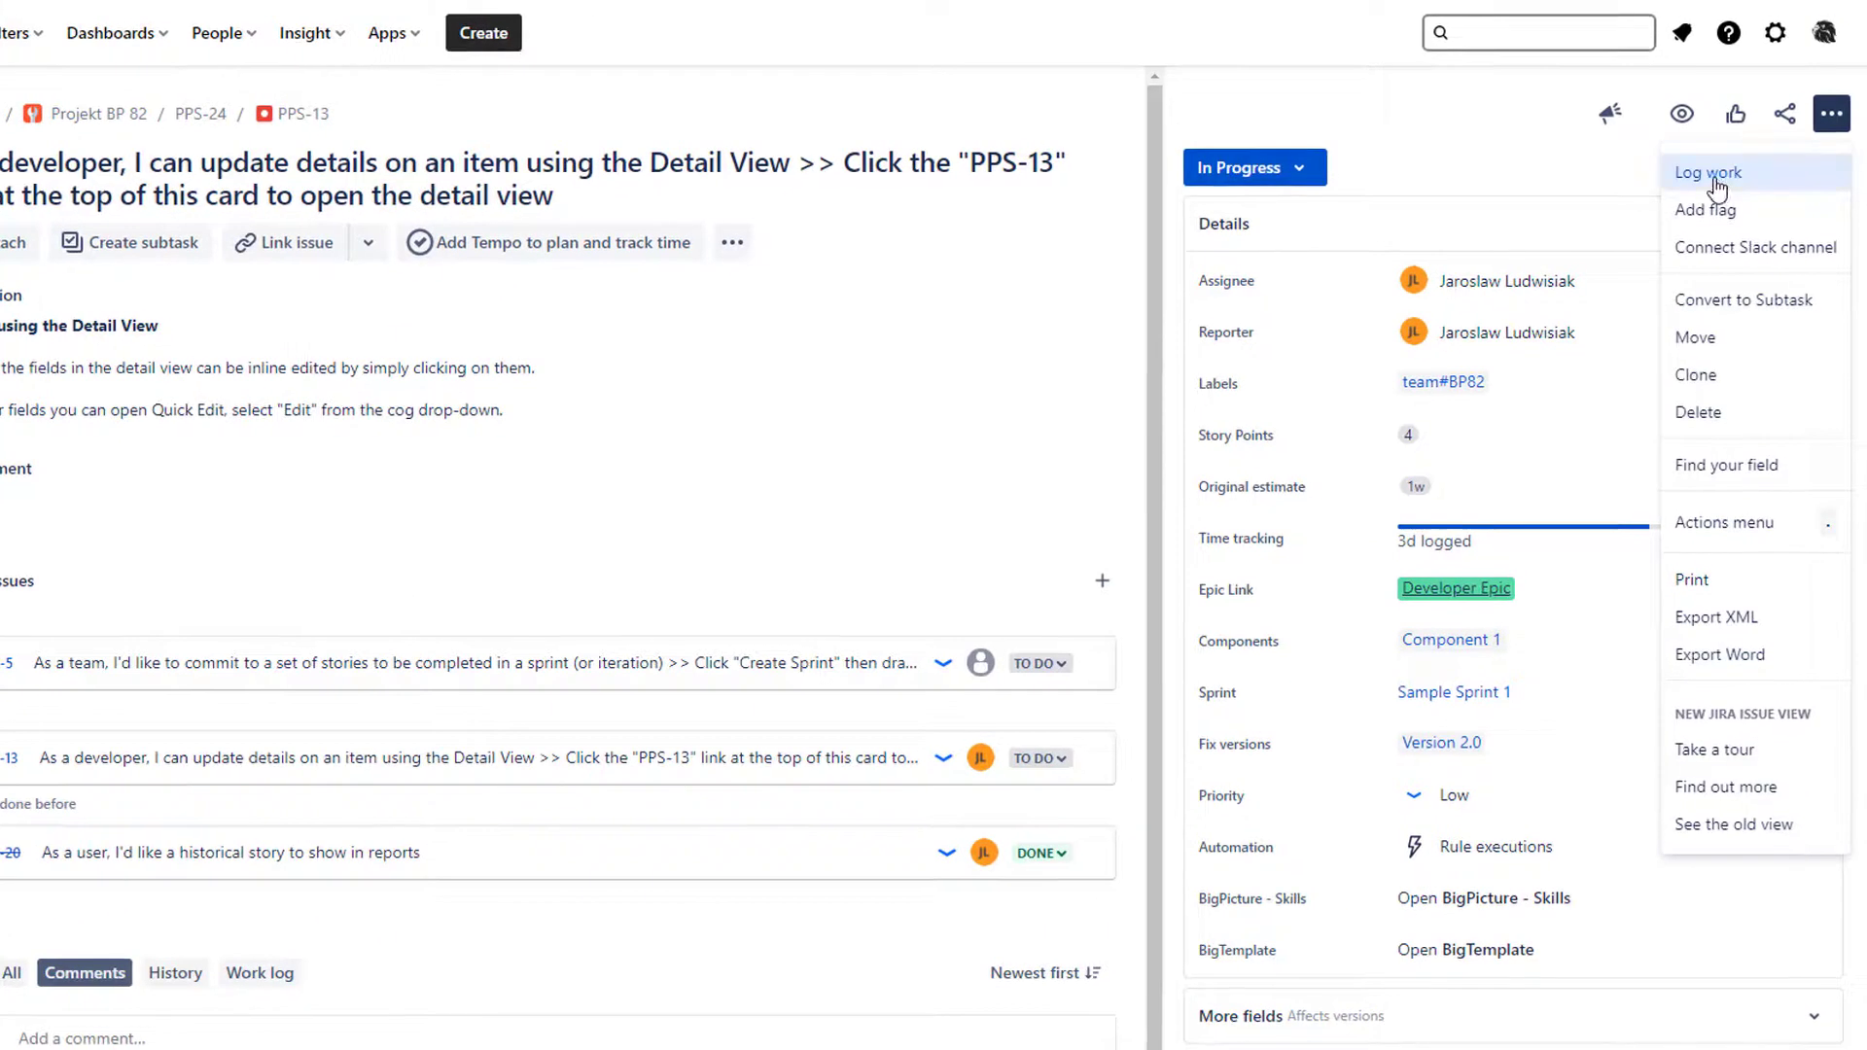
{"action": "left_click", "coordinate": [1717, 185]}
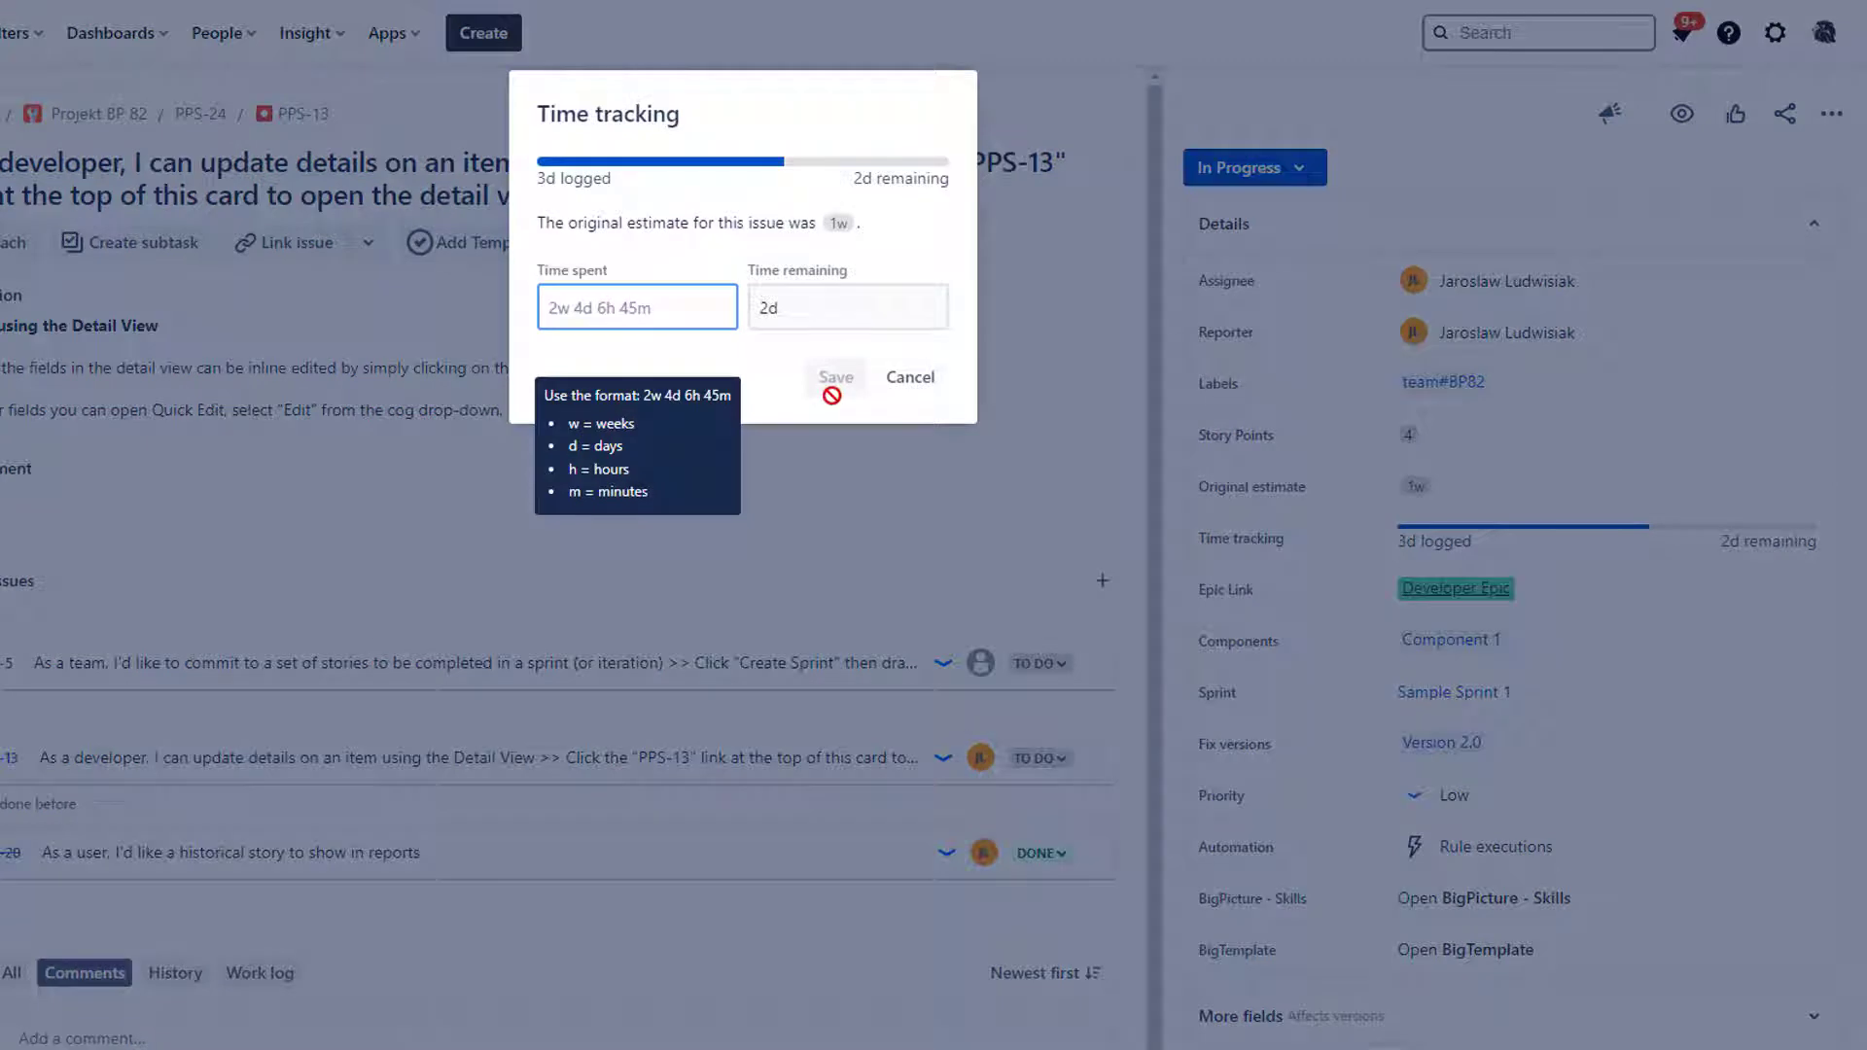
{"action": "type", "text": "2d"}
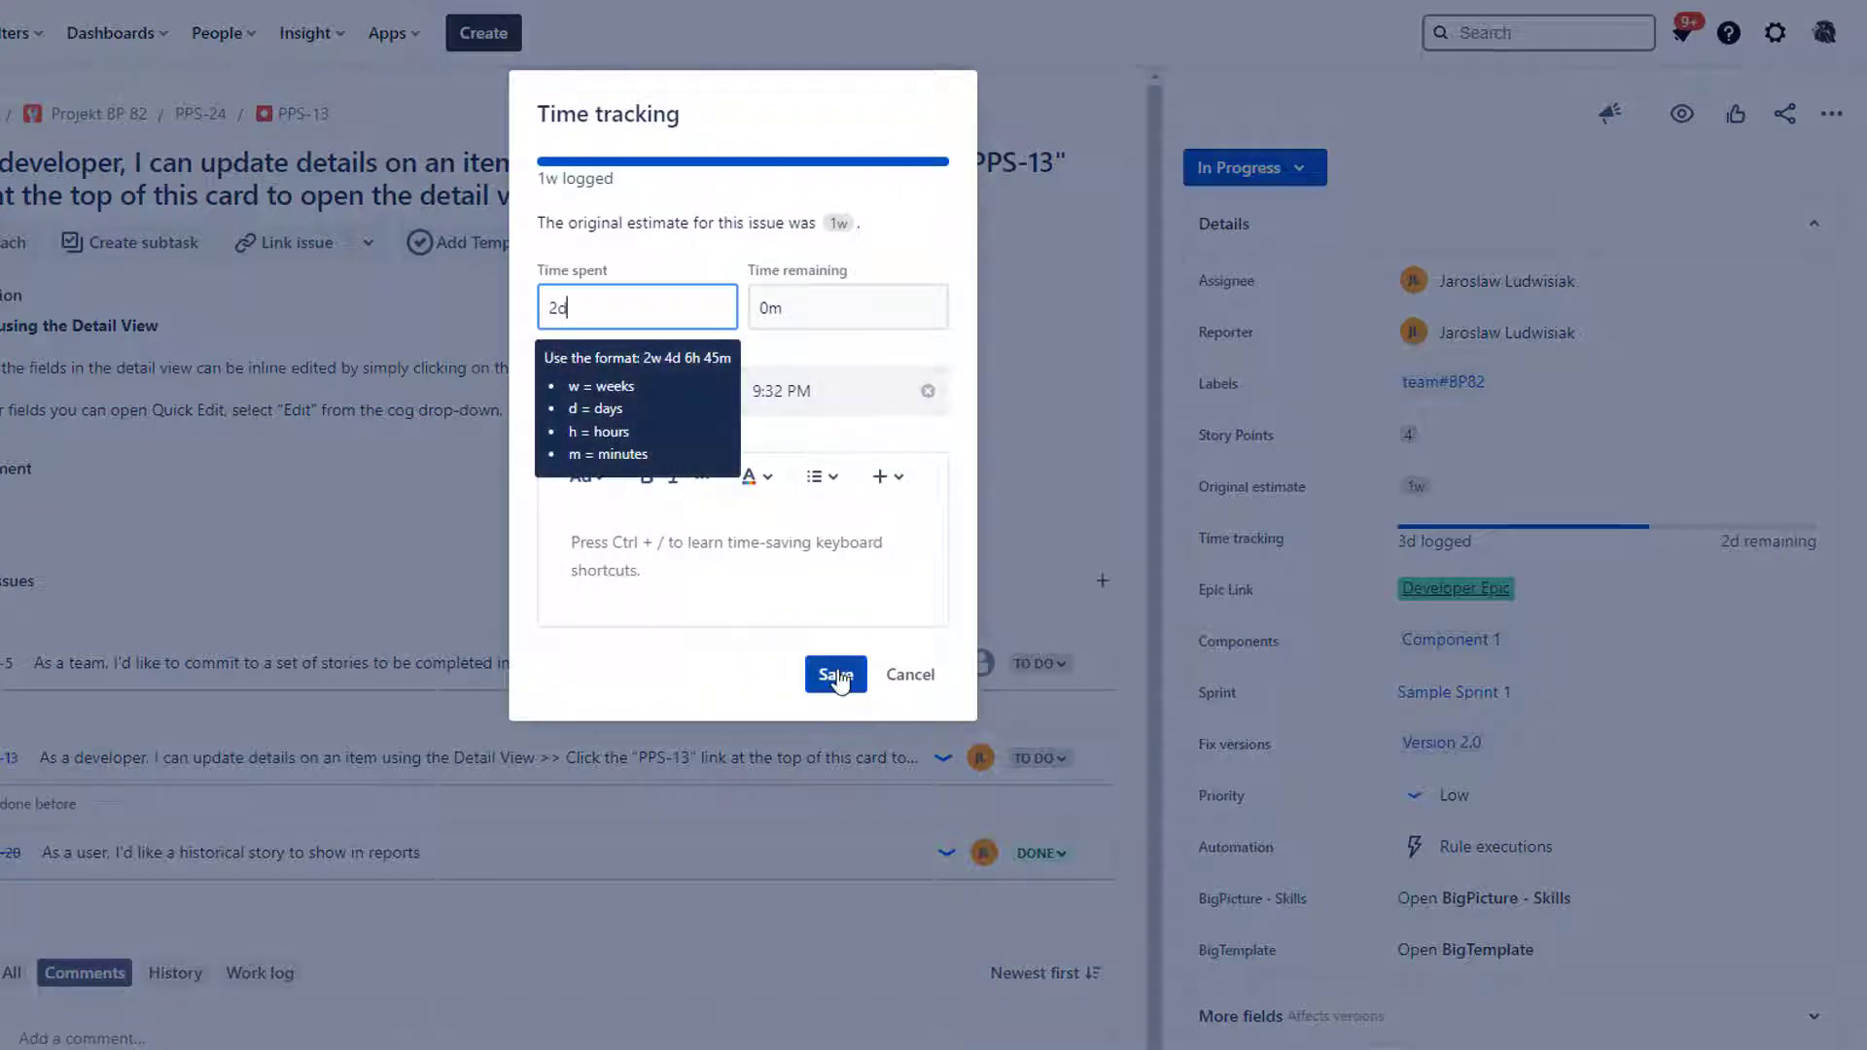
{"action": "left_click", "coordinate": [835, 675]}
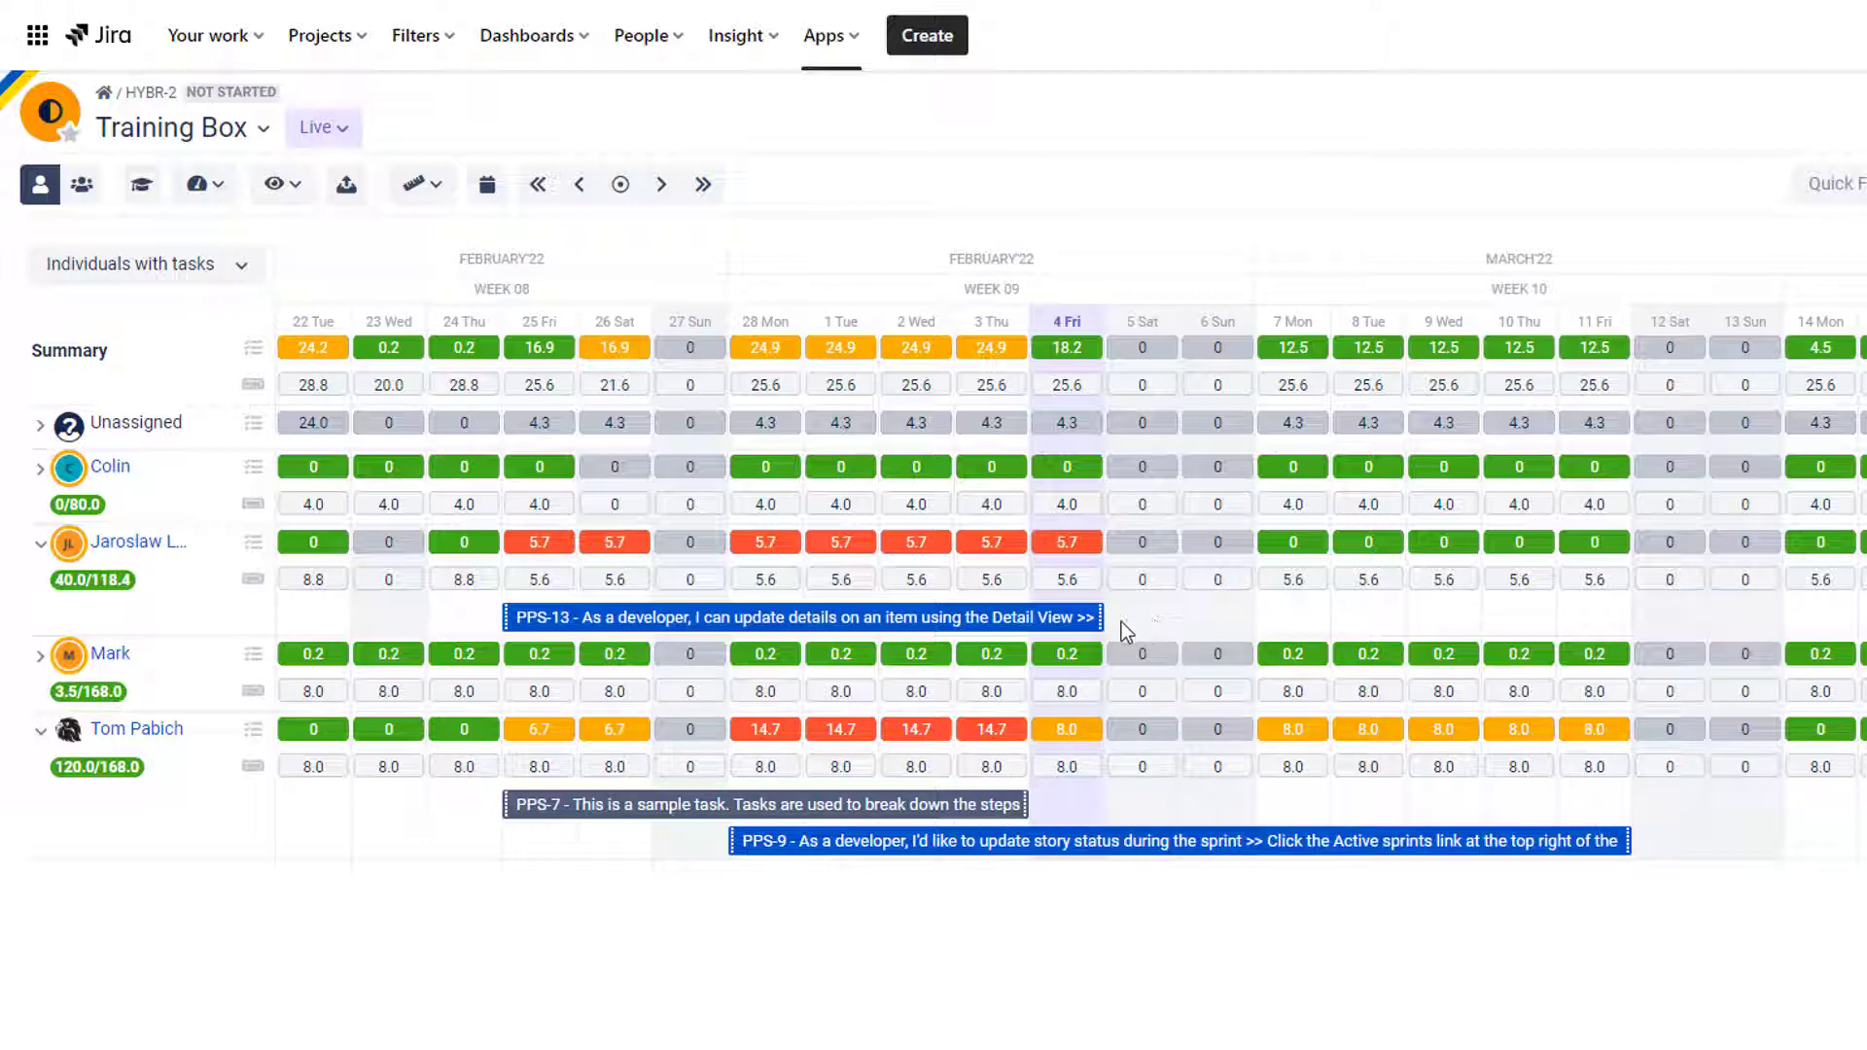
Hide the Capacity values in the Resources workload heatmap.
{"action": "left_click", "coordinate": [284, 187]}
{"action": "left_click", "coordinate": [279, 426]}
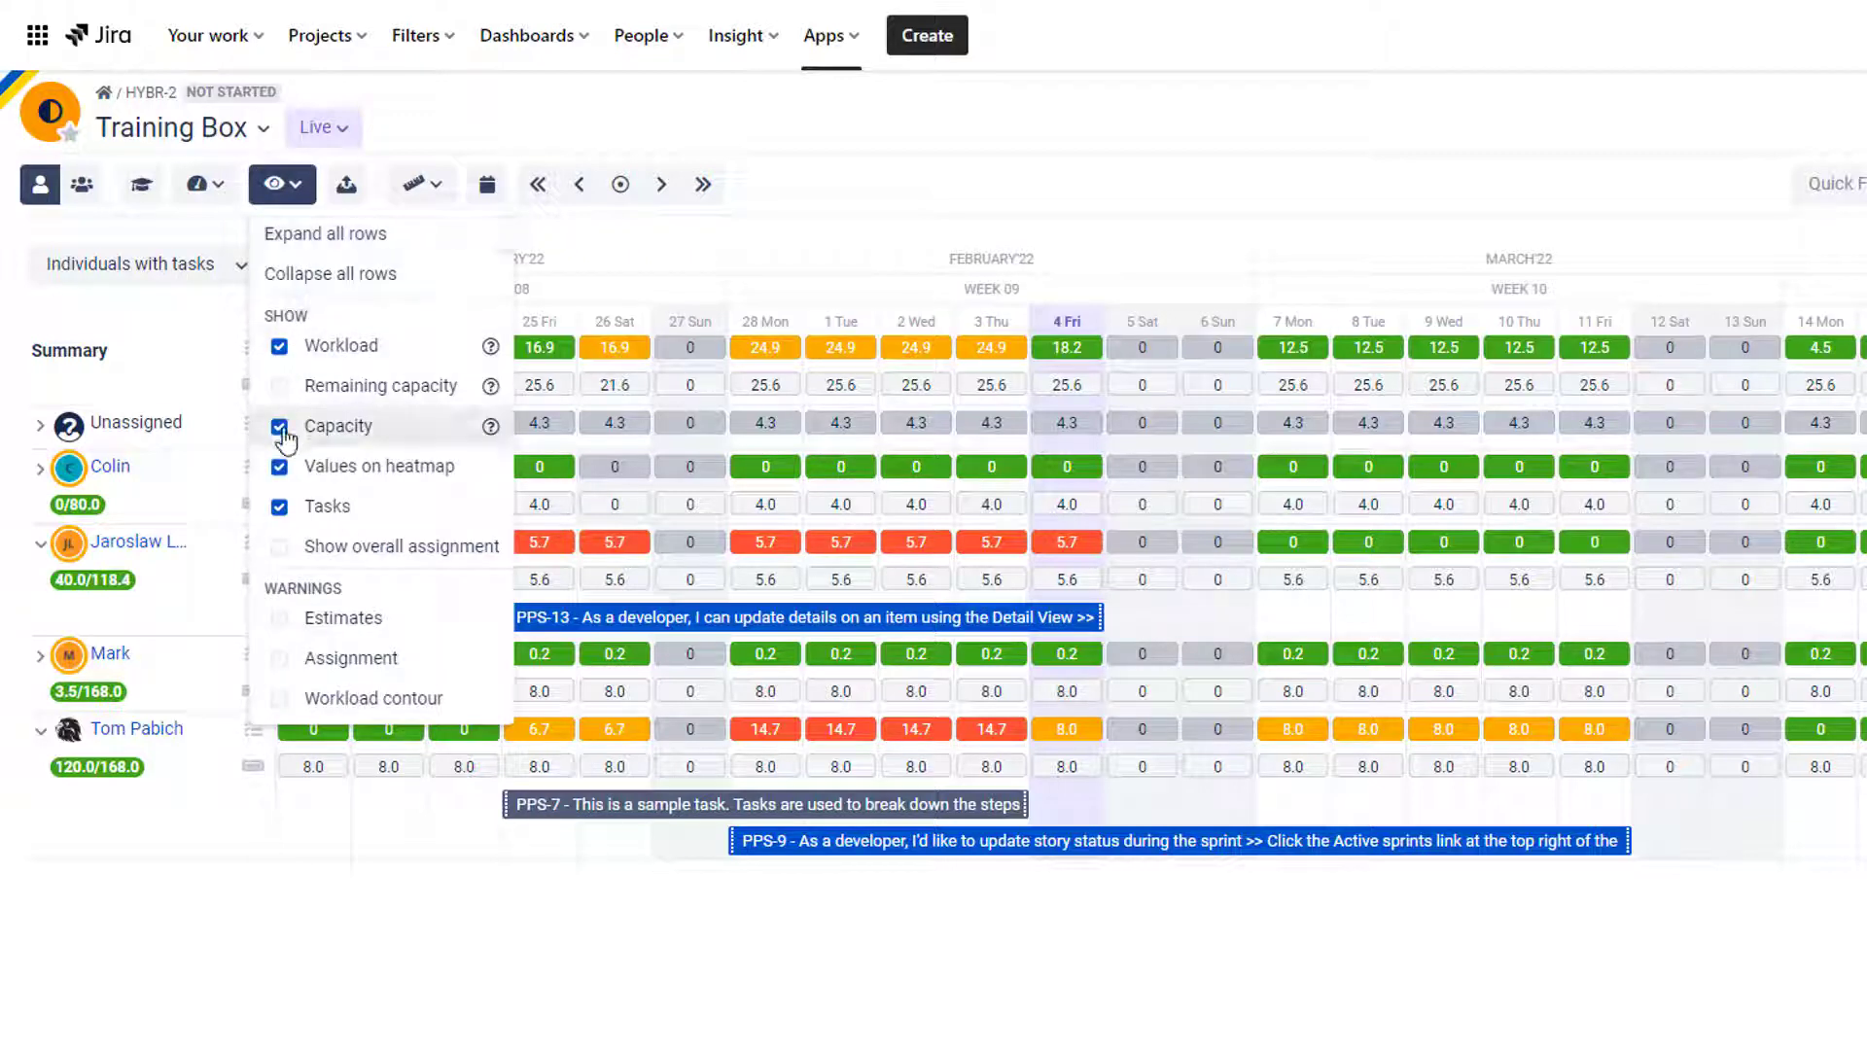
{"action": "left_click", "coordinate": [827, 210]}
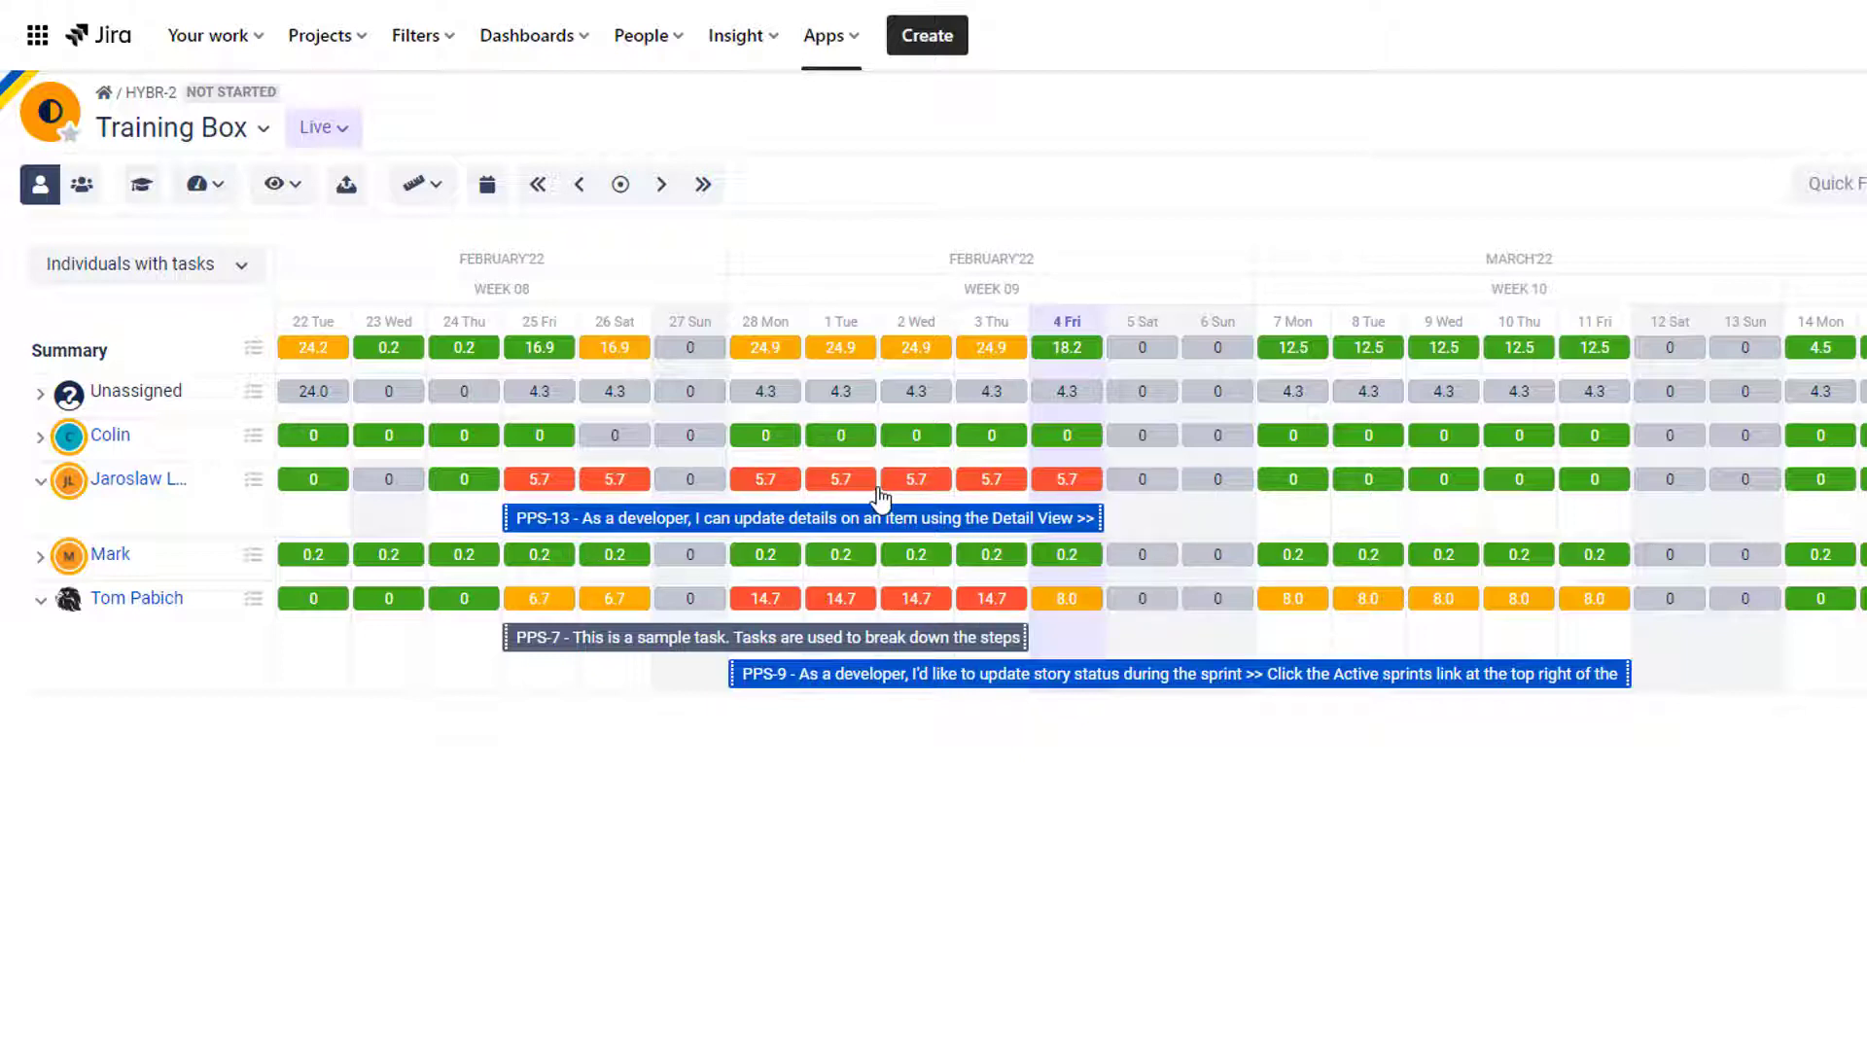
Display the resource workload in Percent and base its effort mode on the Remaining estimate.
{"action": "left_click", "coordinate": [199, 201]}
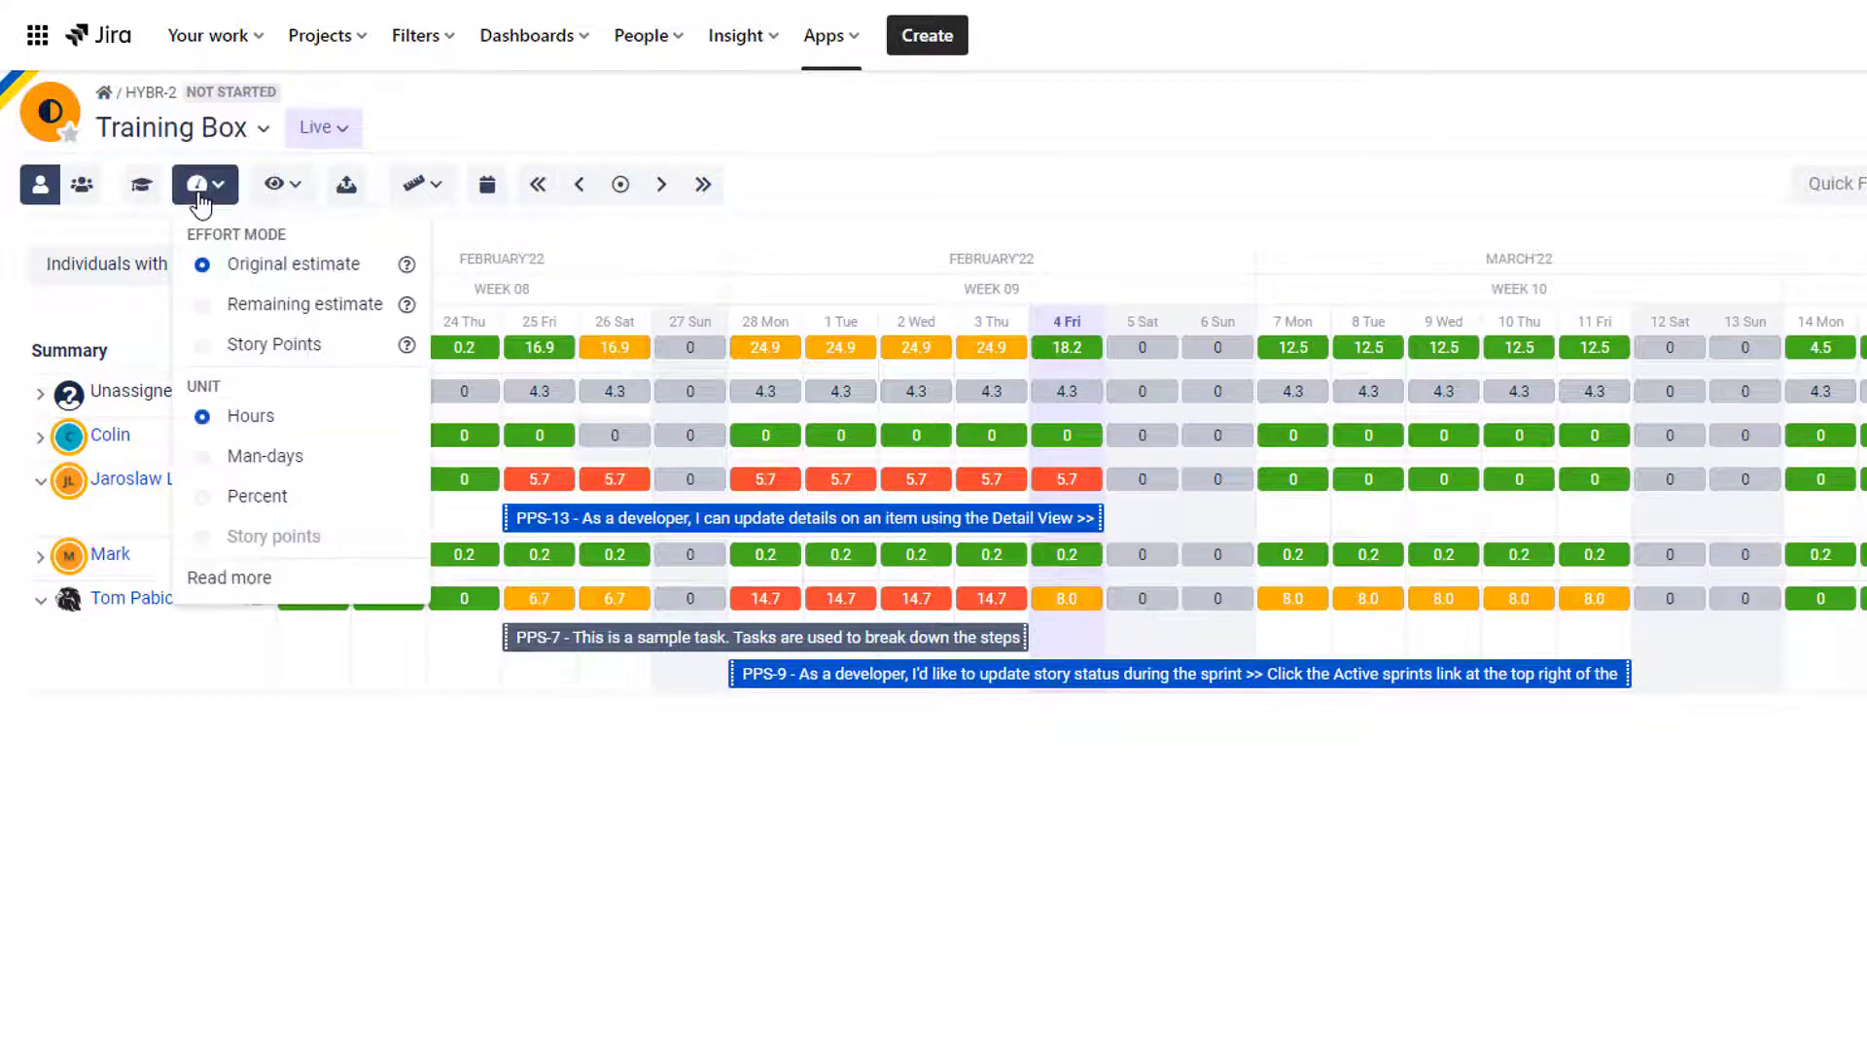
{"action": "left_click", "coordinate": [208, 496]}
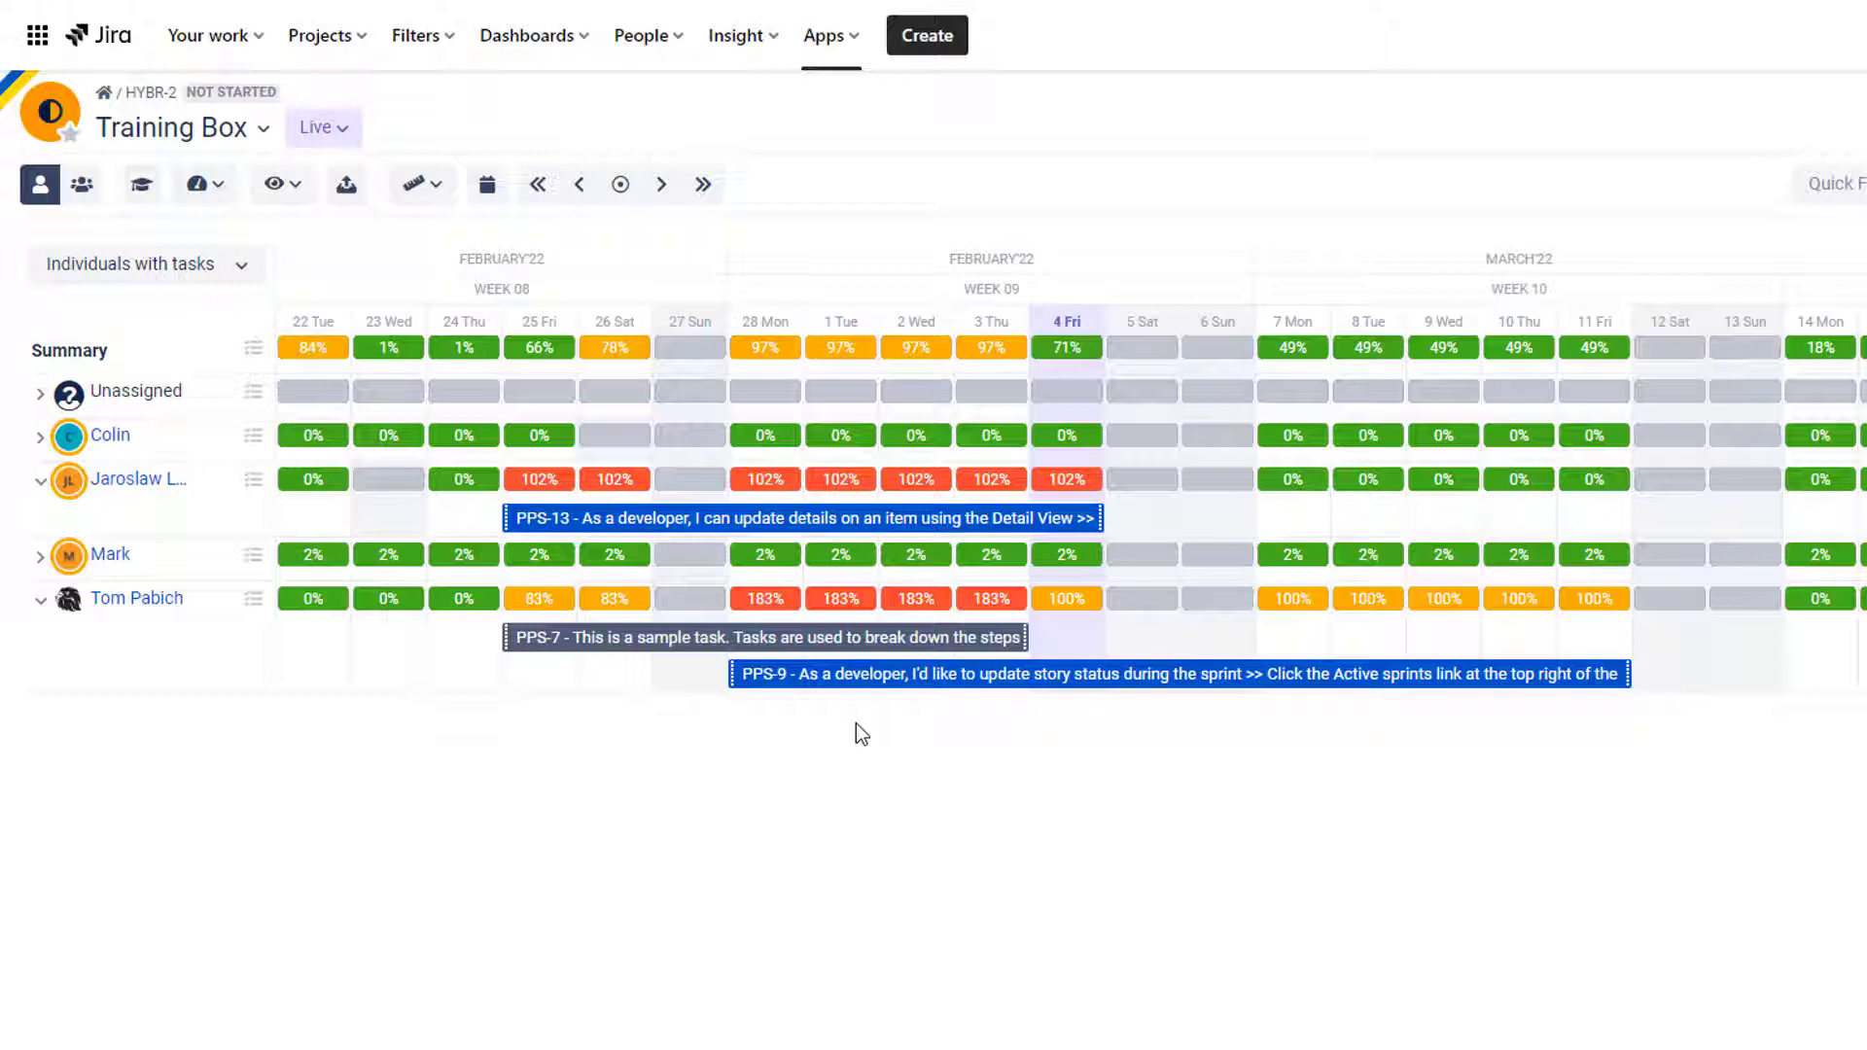
{"action": "left_click", "coordinate": [202, 191]}
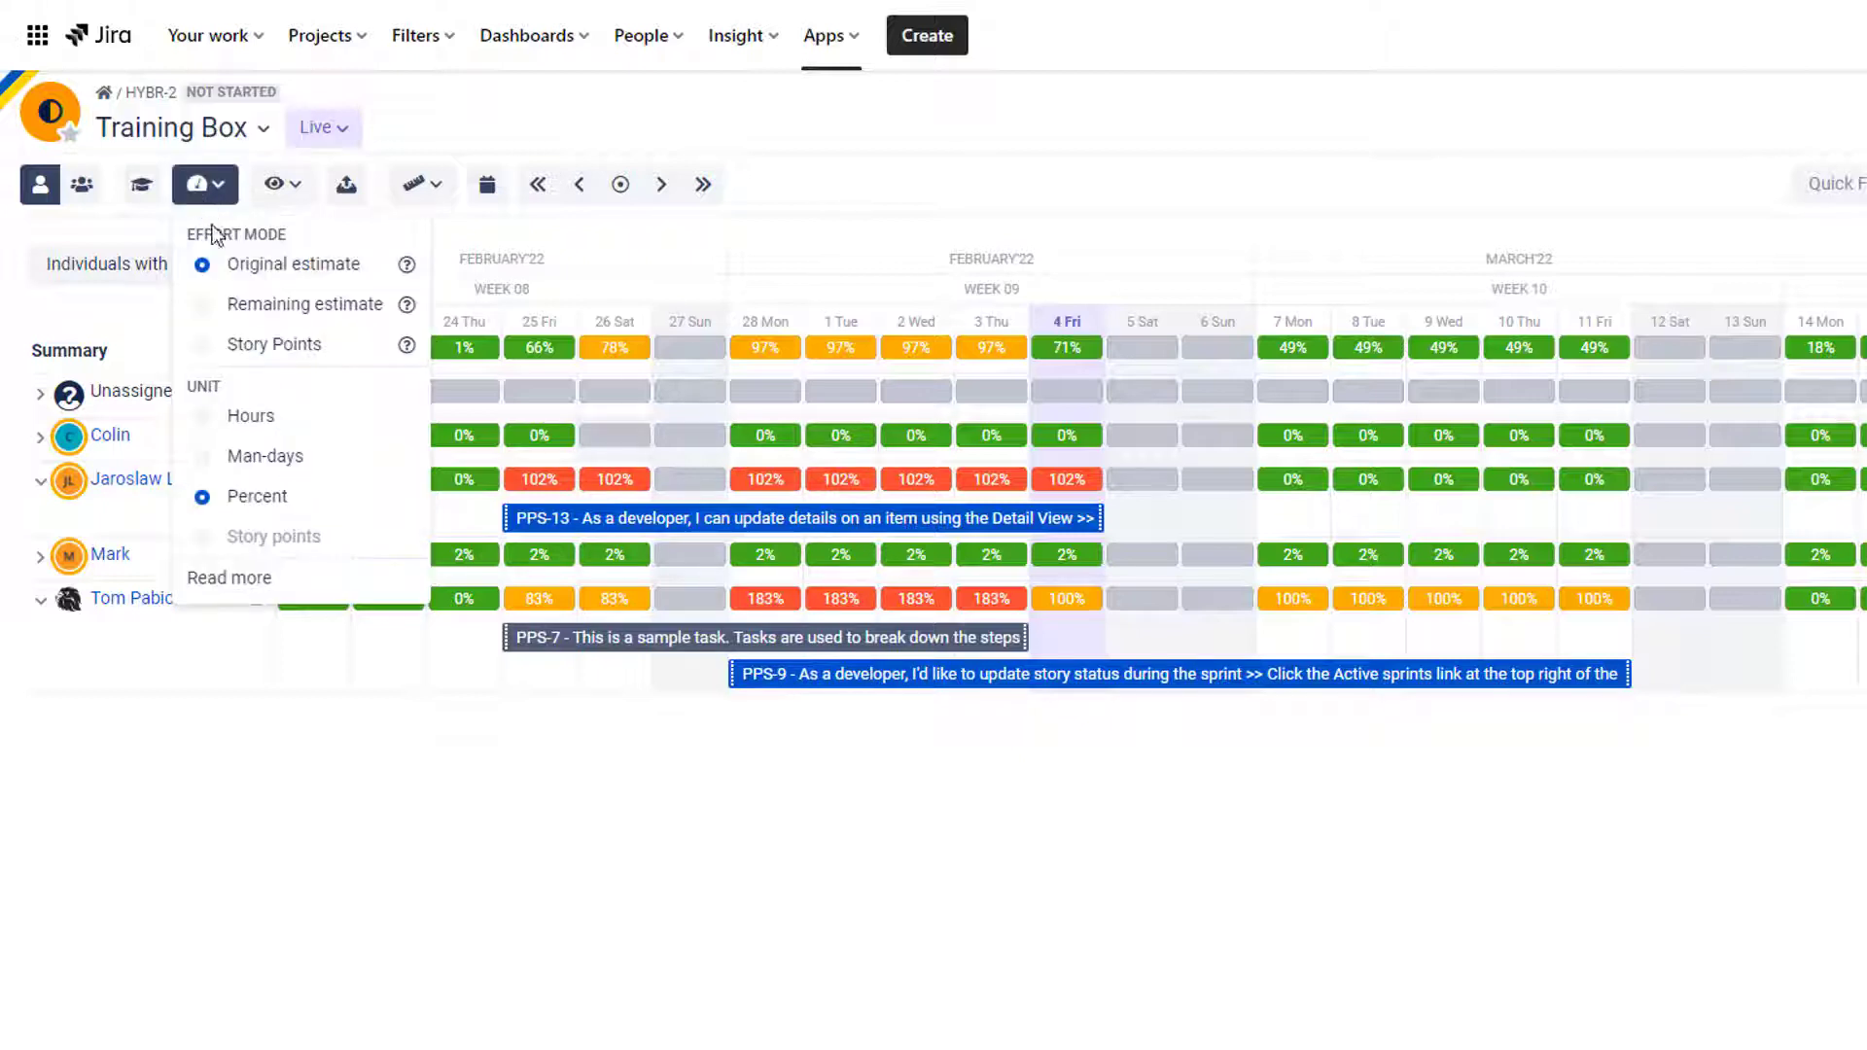
{"action": "left_click", "coordinate": [292, 306]}
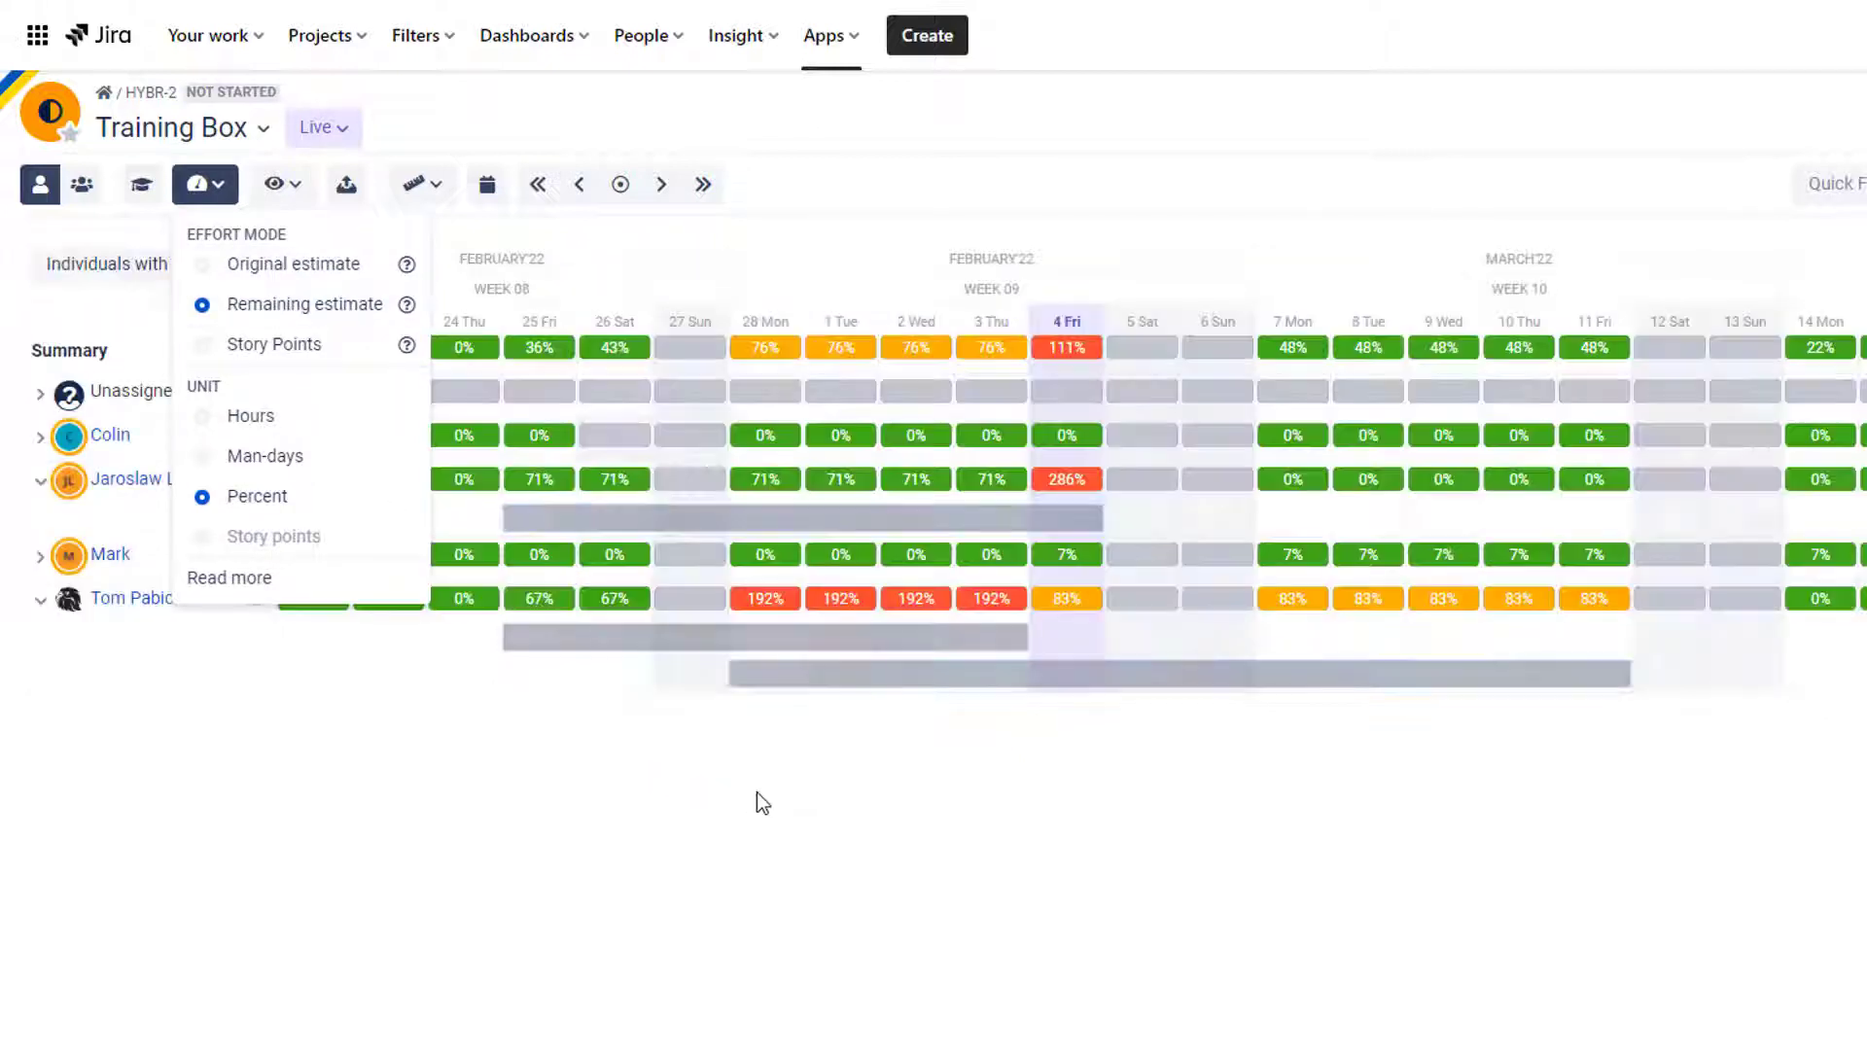
{"action": "left_click", "coordinate": [798, 780]}
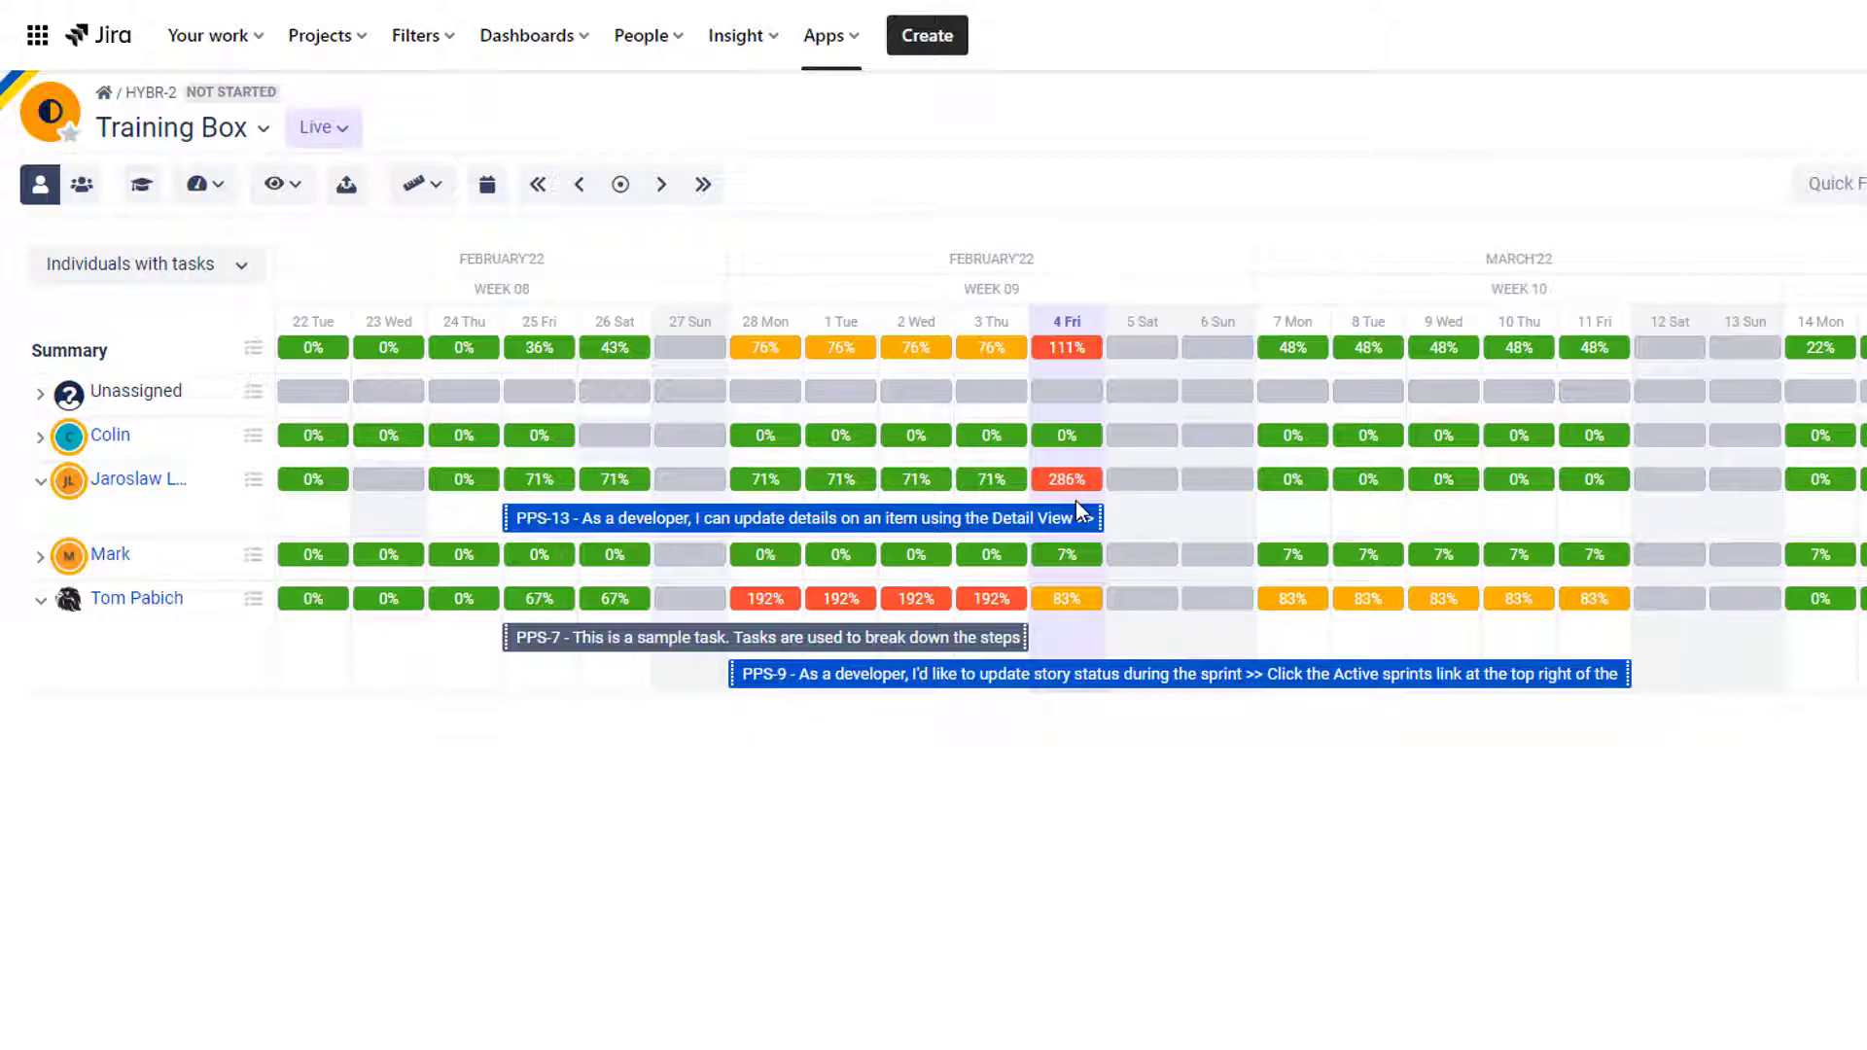
{"action": "left_click", "coordinate": [204, 187]}
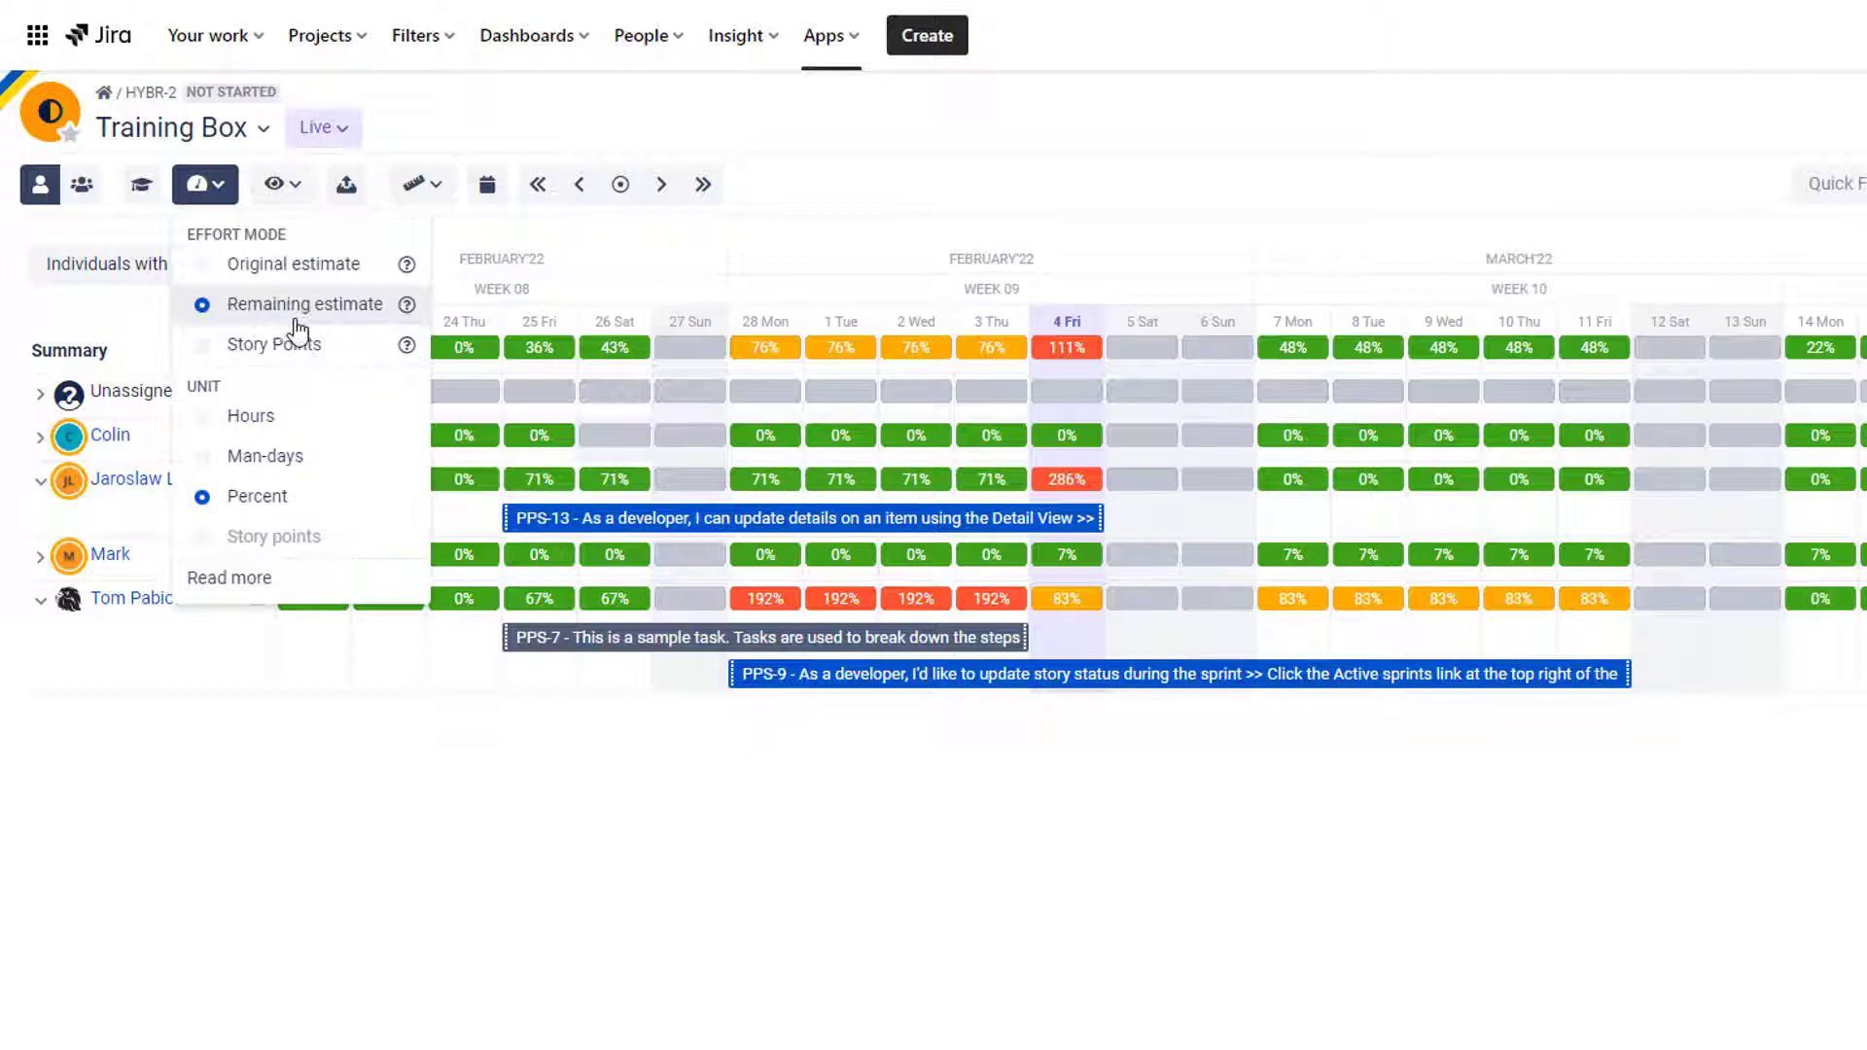
{"action": "left_click", "coordinate": [830, 251]}
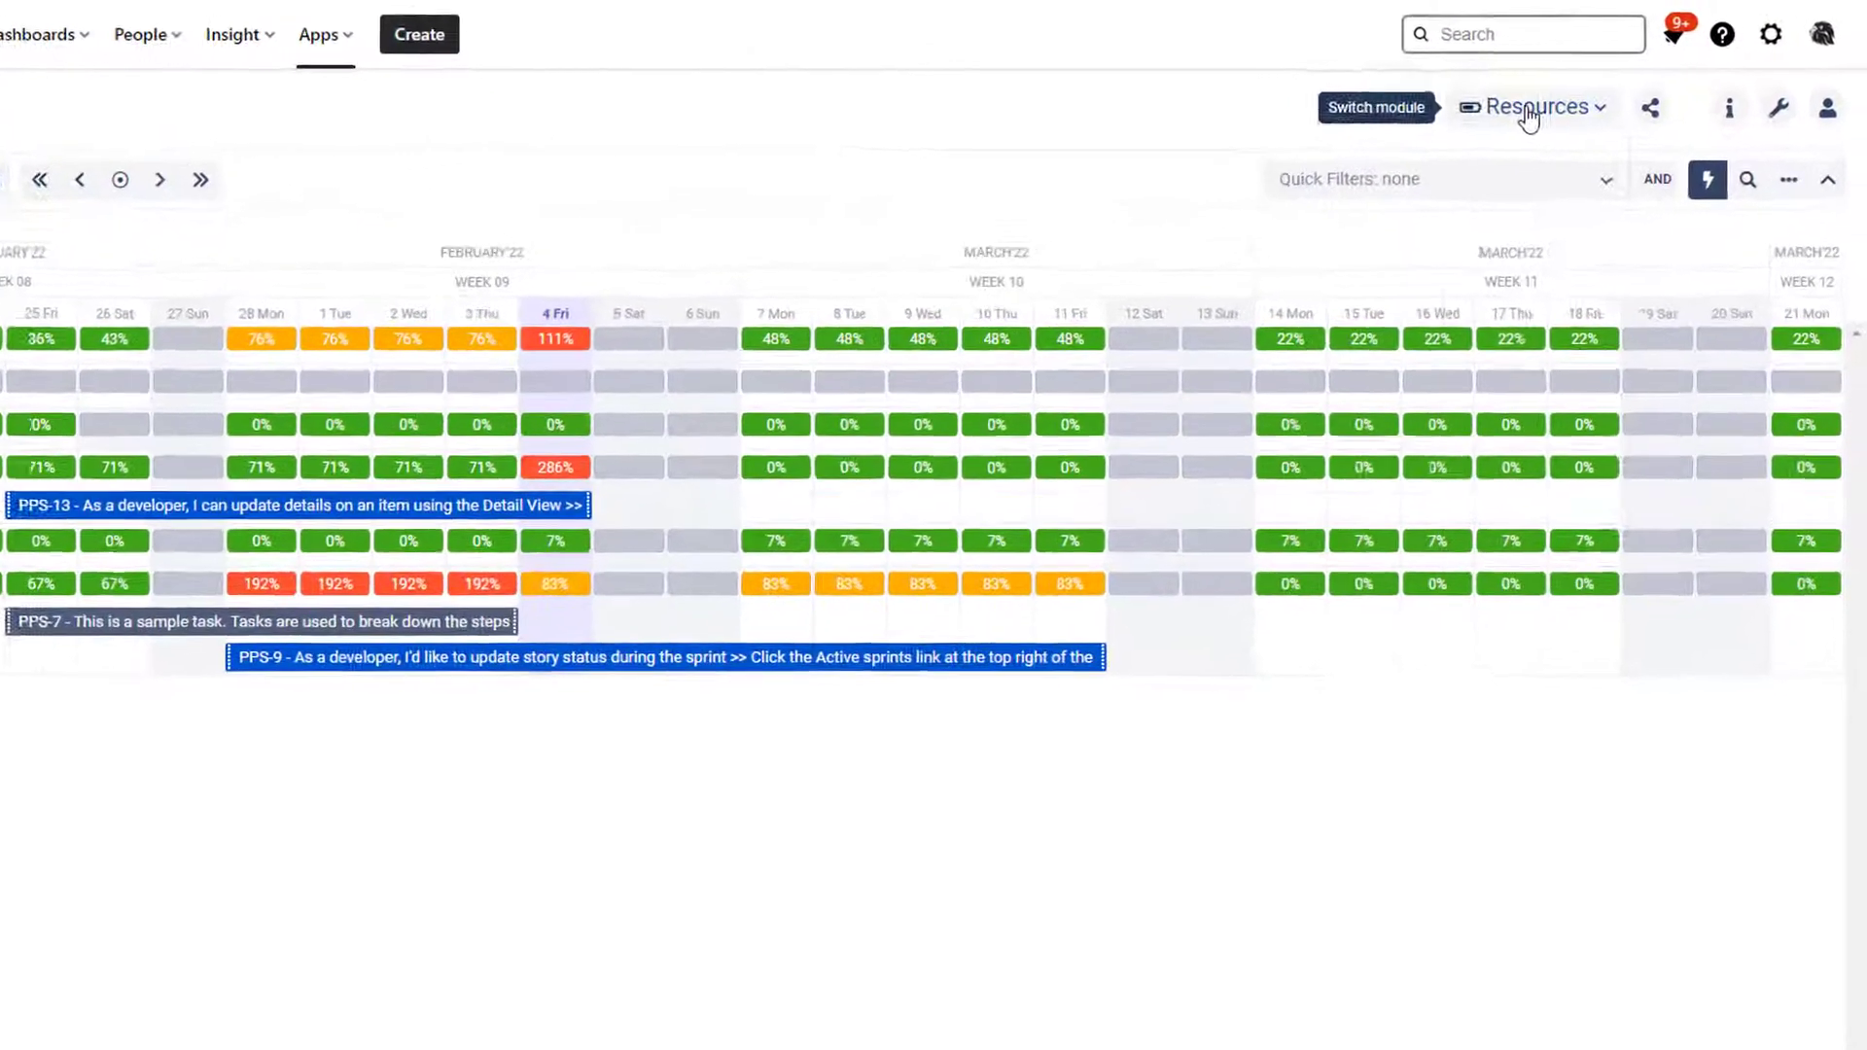
{"action": "left_click", "coordinate": [1592, 88]}
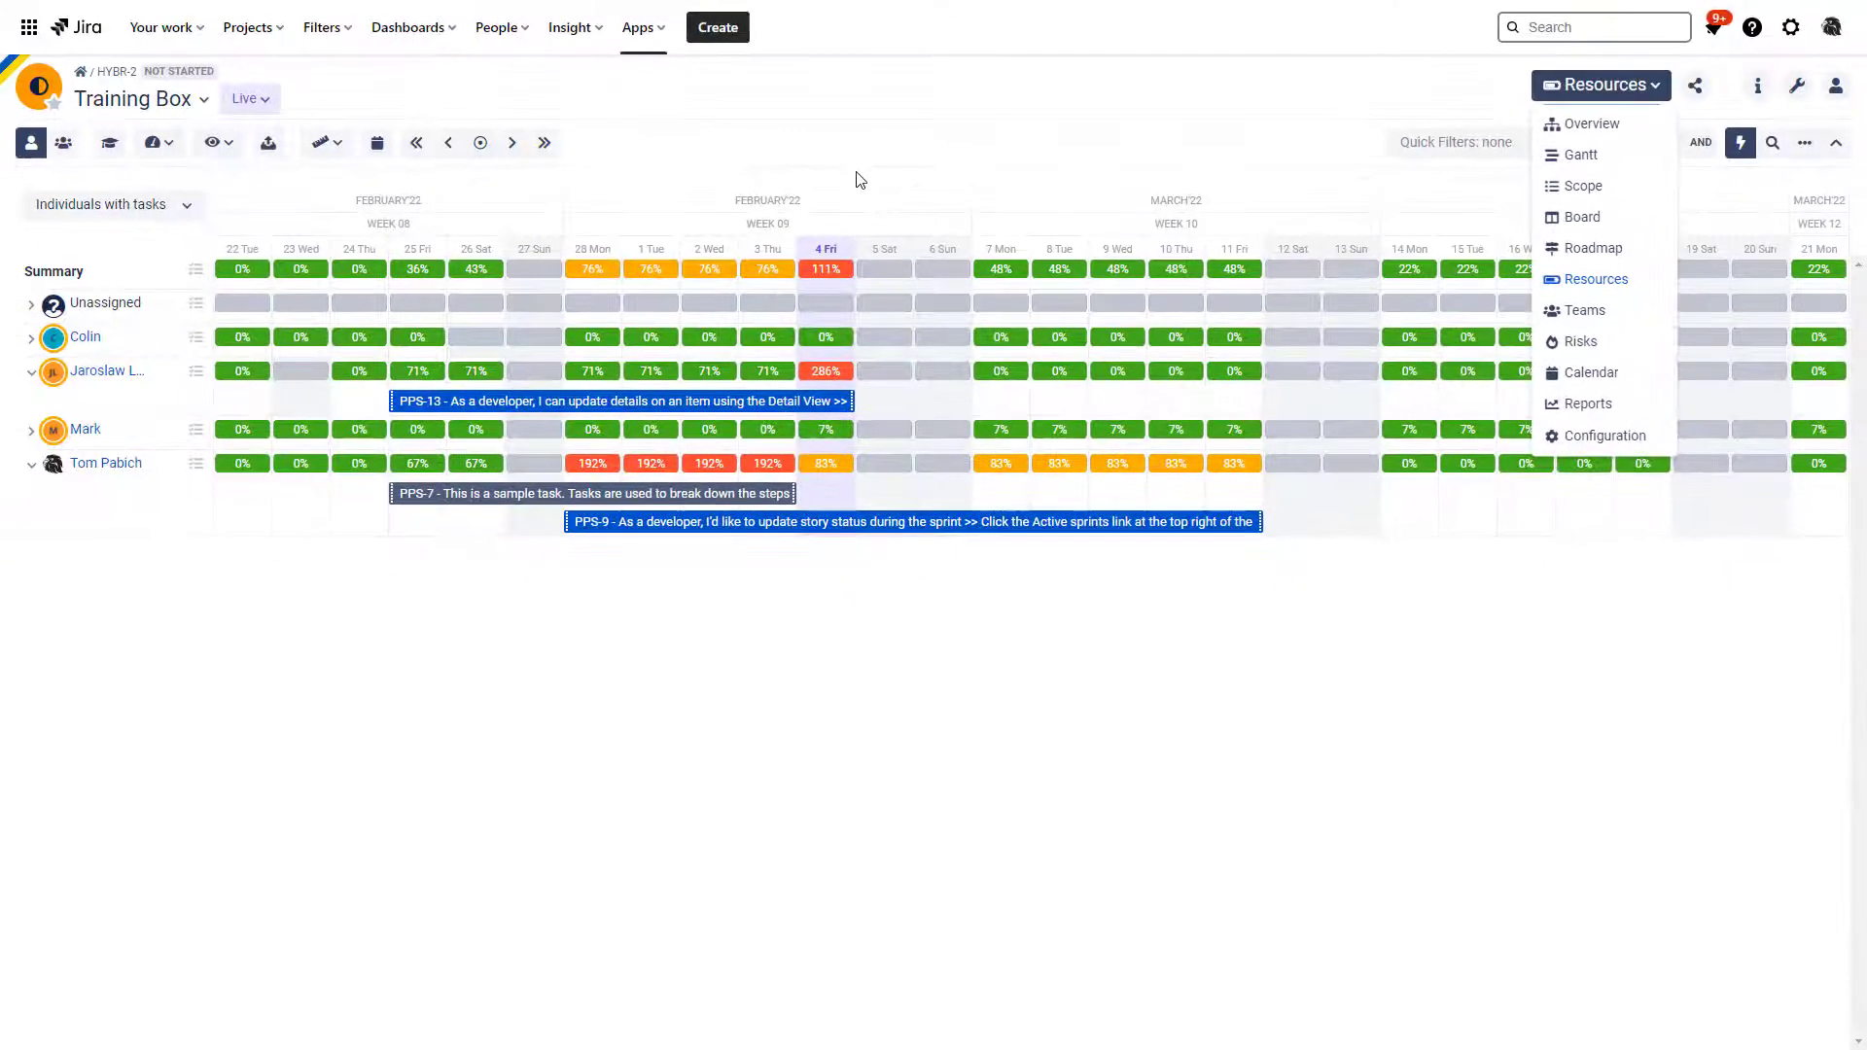
{"action": "left_click", "coordinate": [569, 225]}
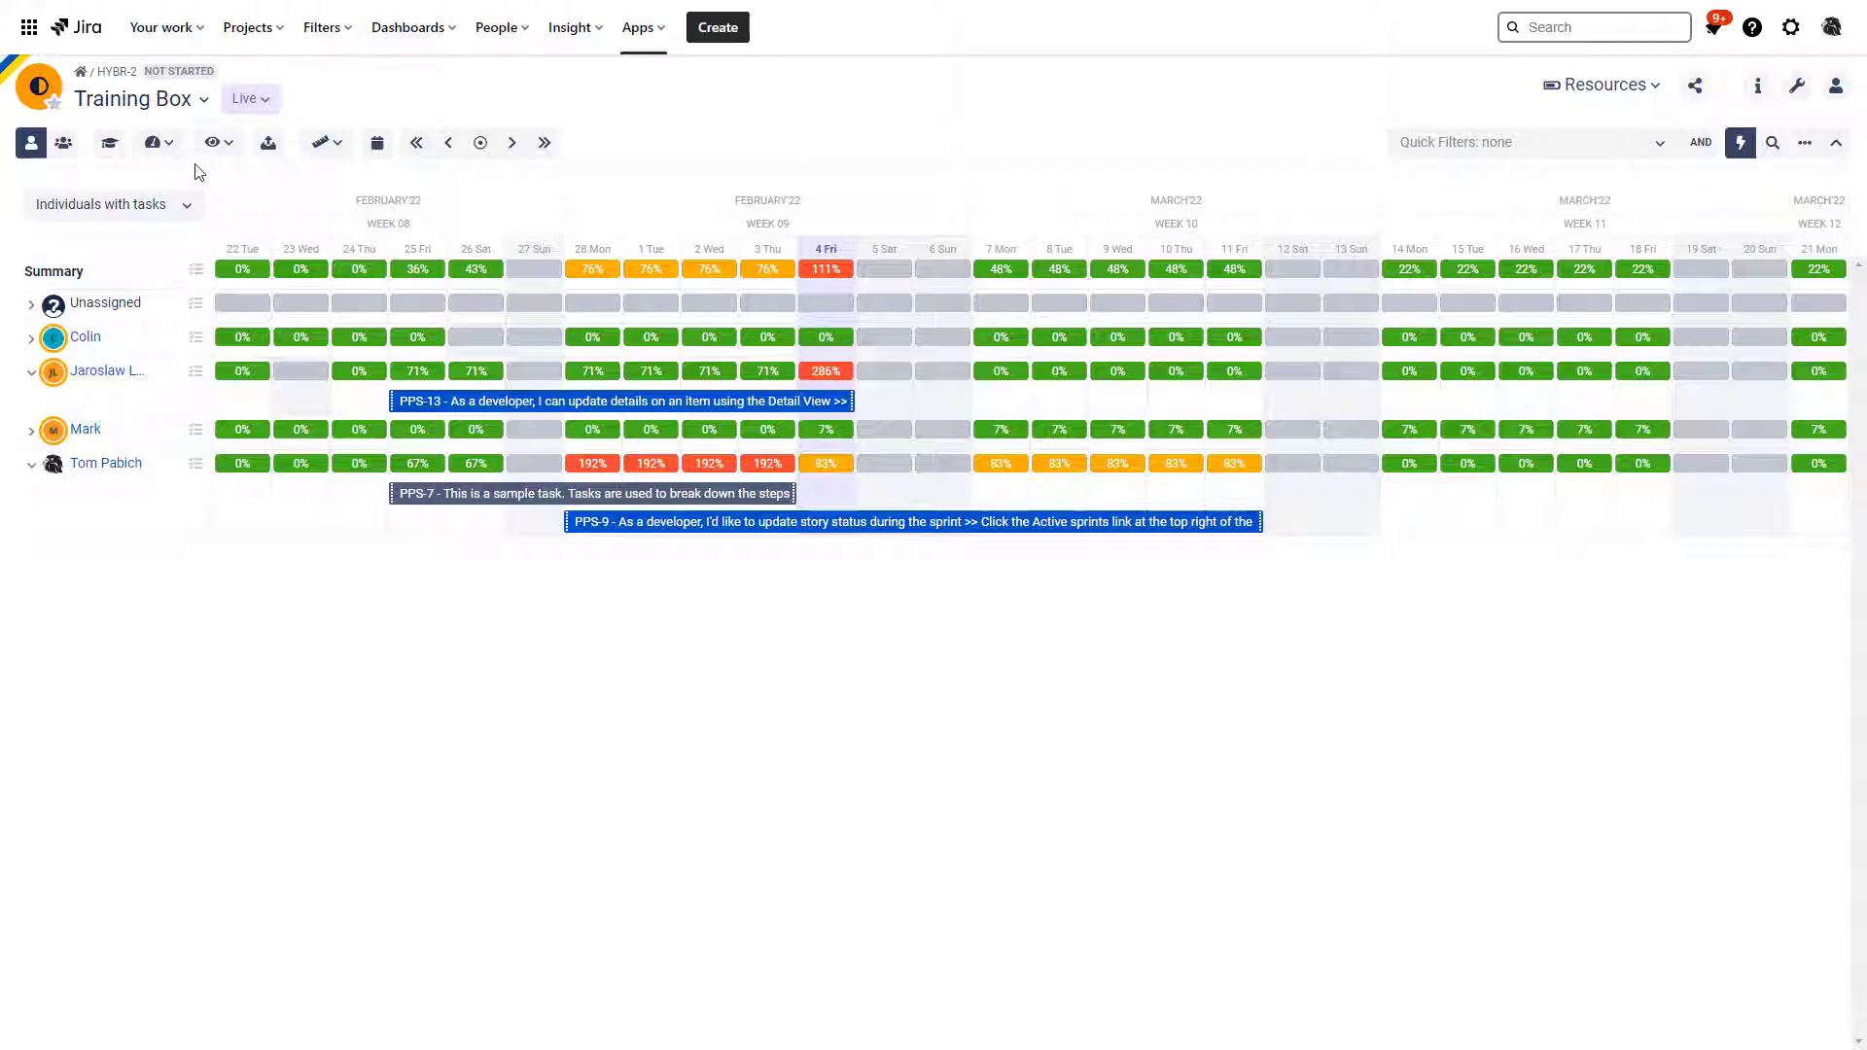
{"action": "left_click", "coordinate": [155, 143]}
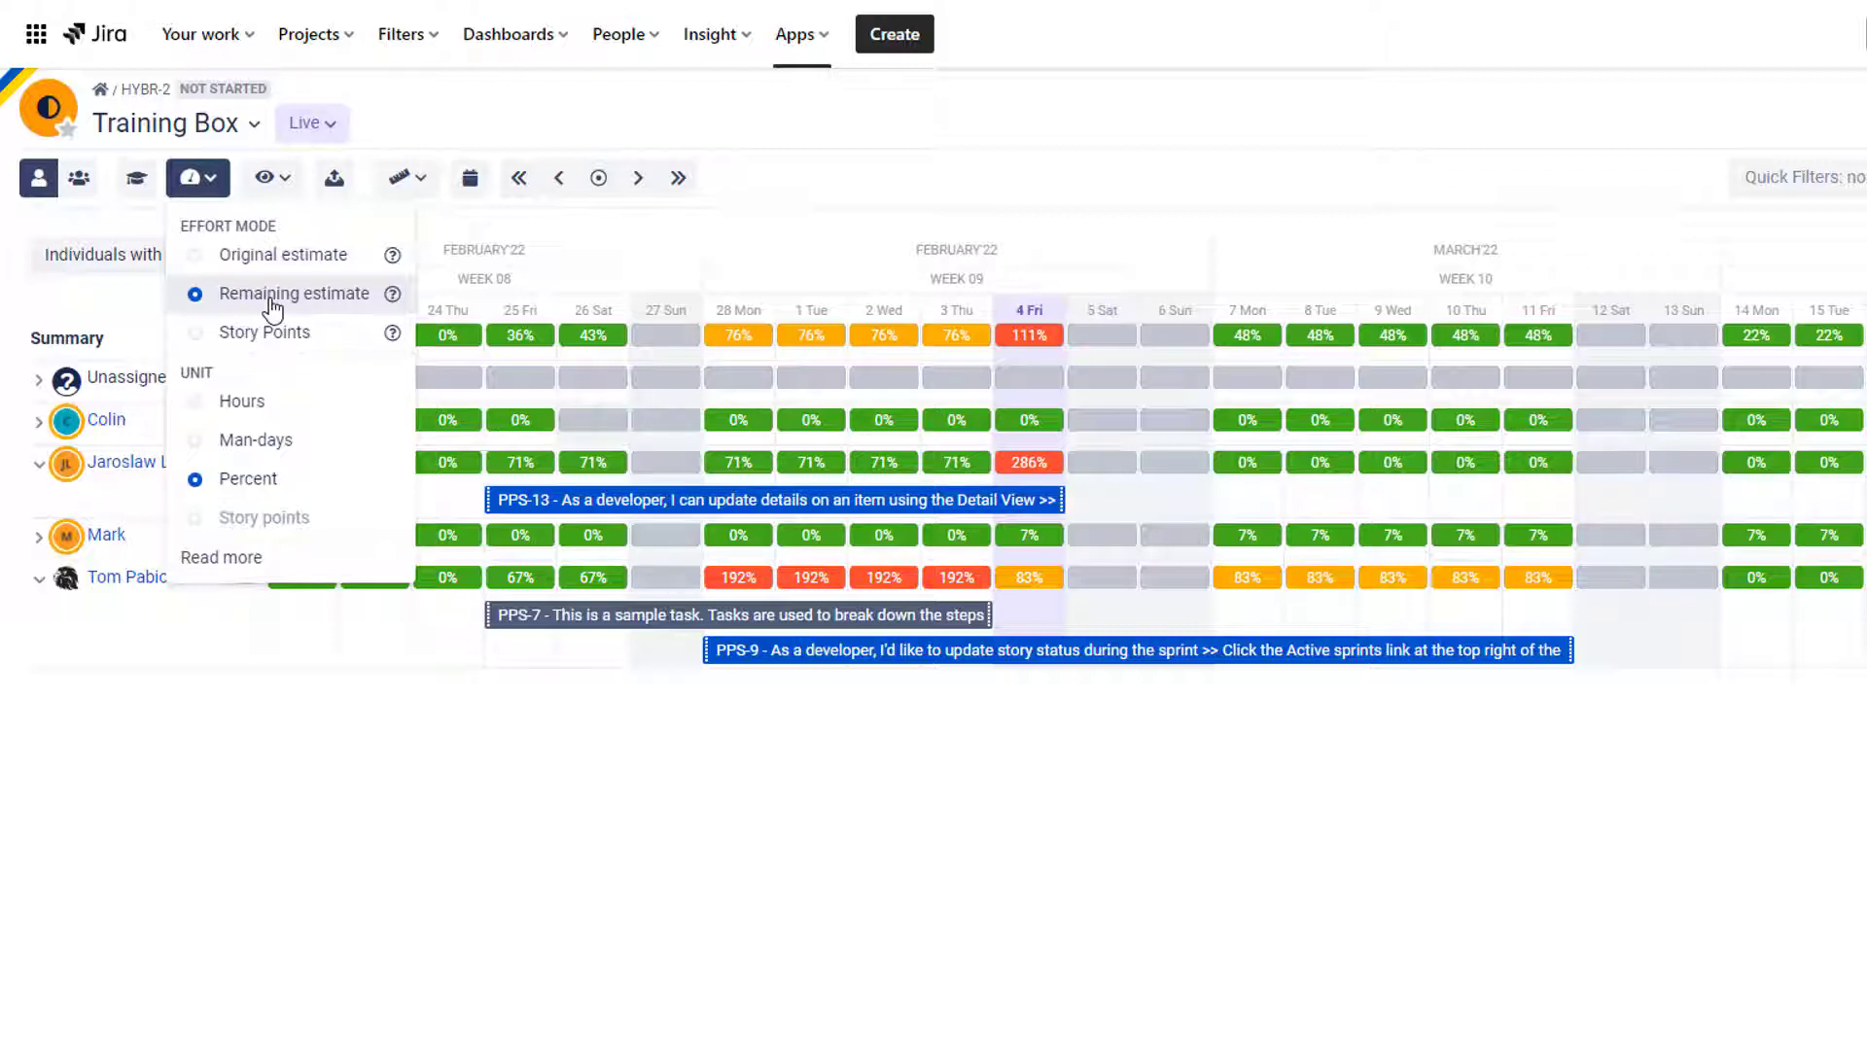
{"action": "left_click", "coordinate": [772, 225]}
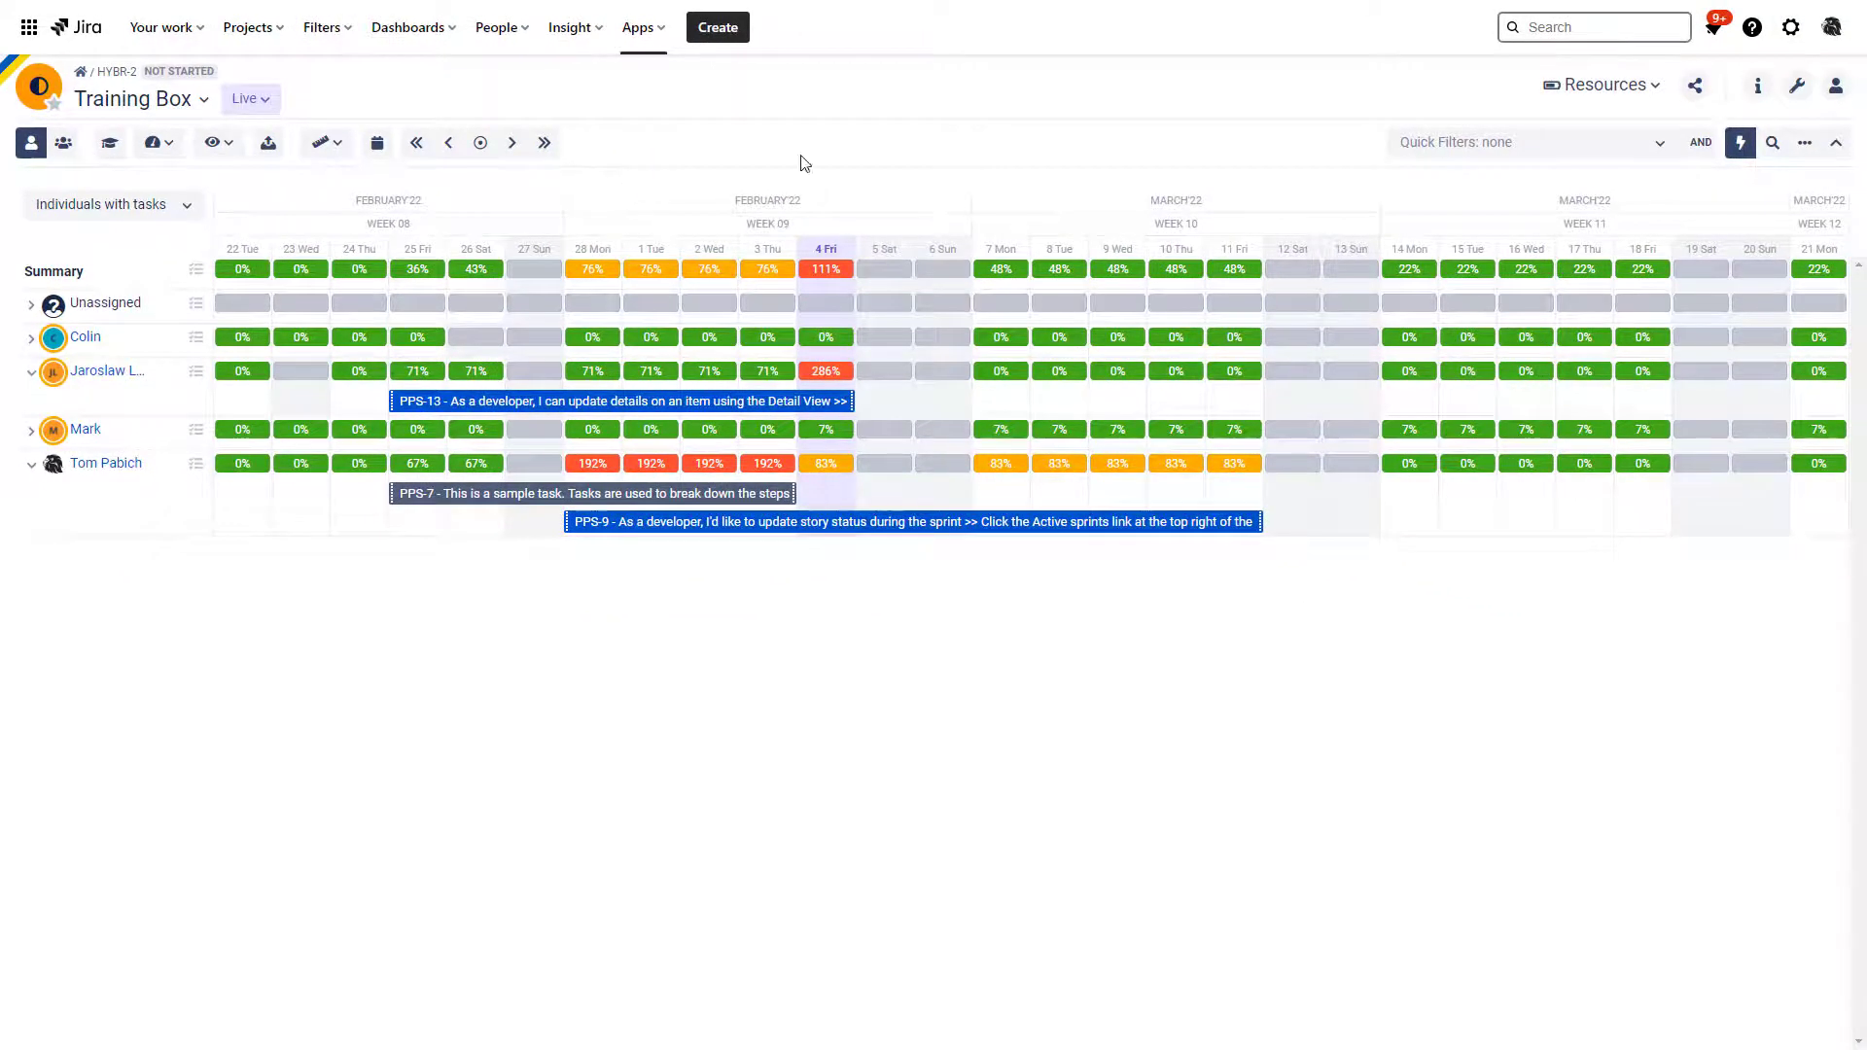
Switch the Training Box from the Resources module to the Board module.
{"action": "left_click", "coordinate": [1605, 84]}
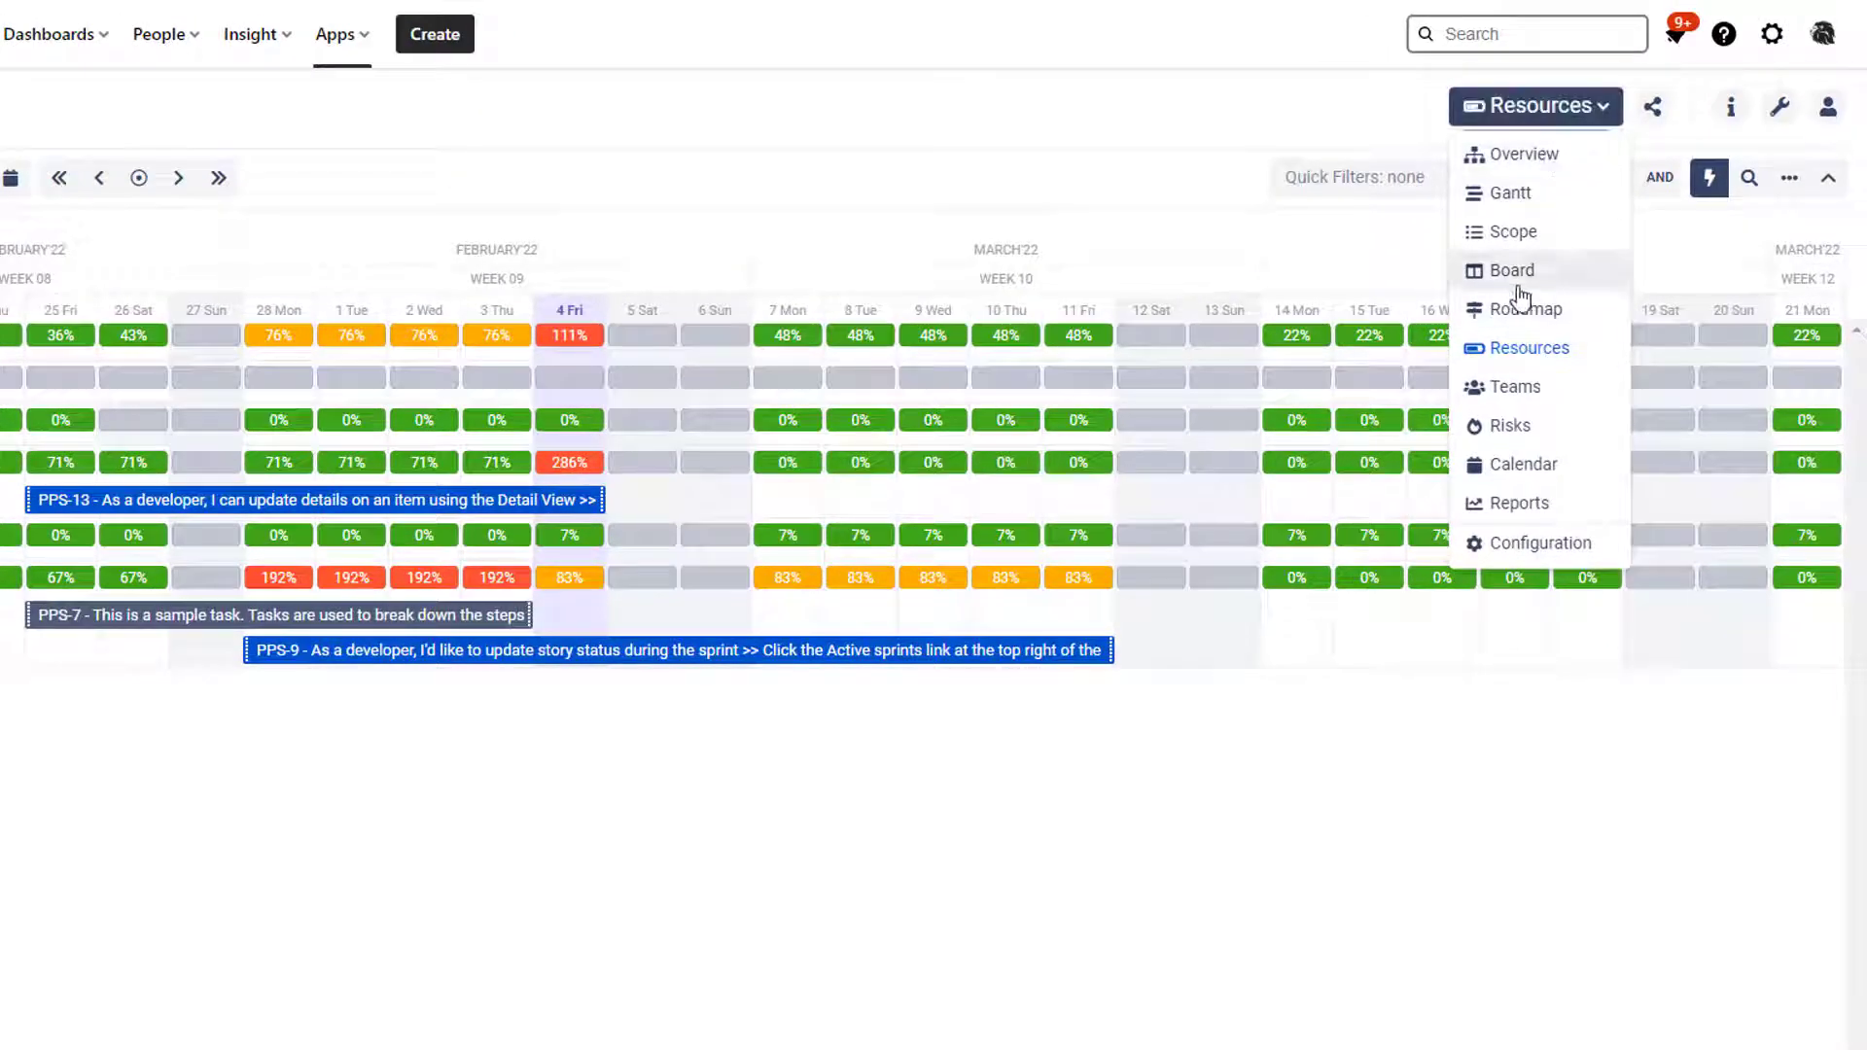
{"action": "left_click", "coordinate": [1515, 283]}
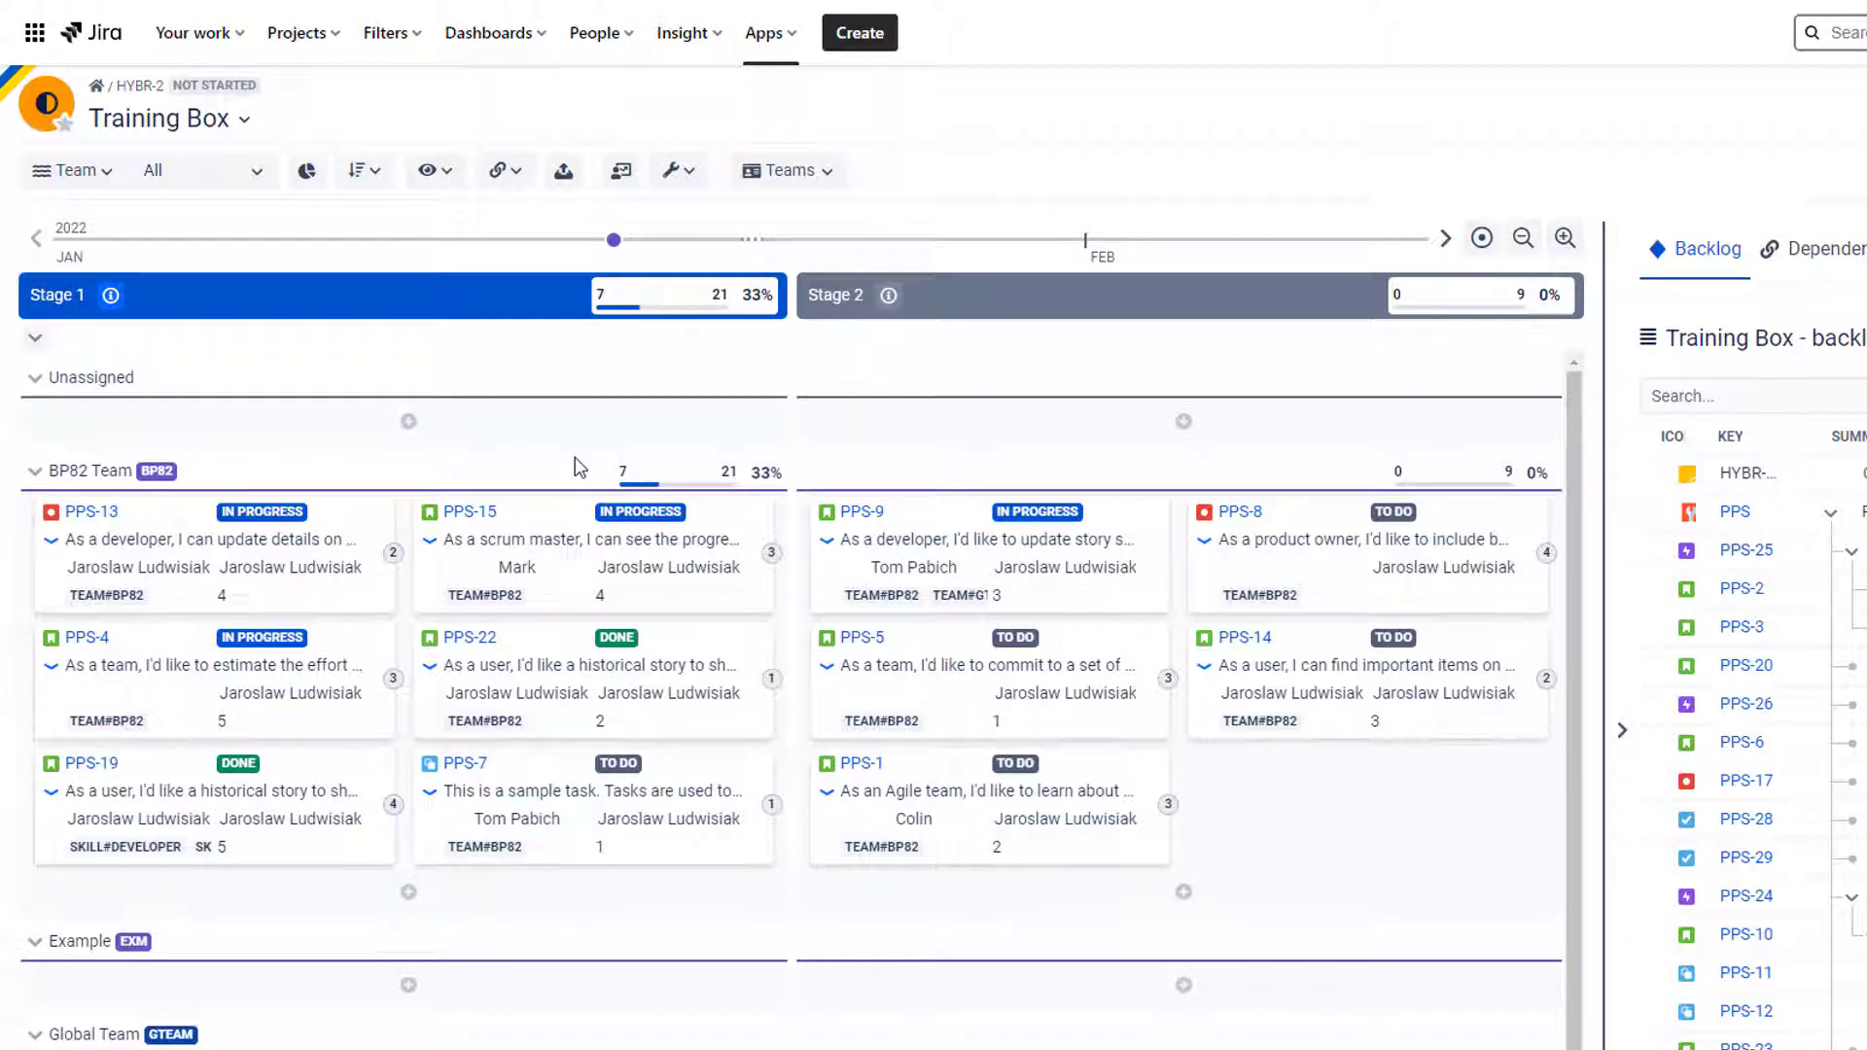
Set the type of the board's totals to Capacity allocation.
{"action": "left_click", "coordinate": [440, 172]}
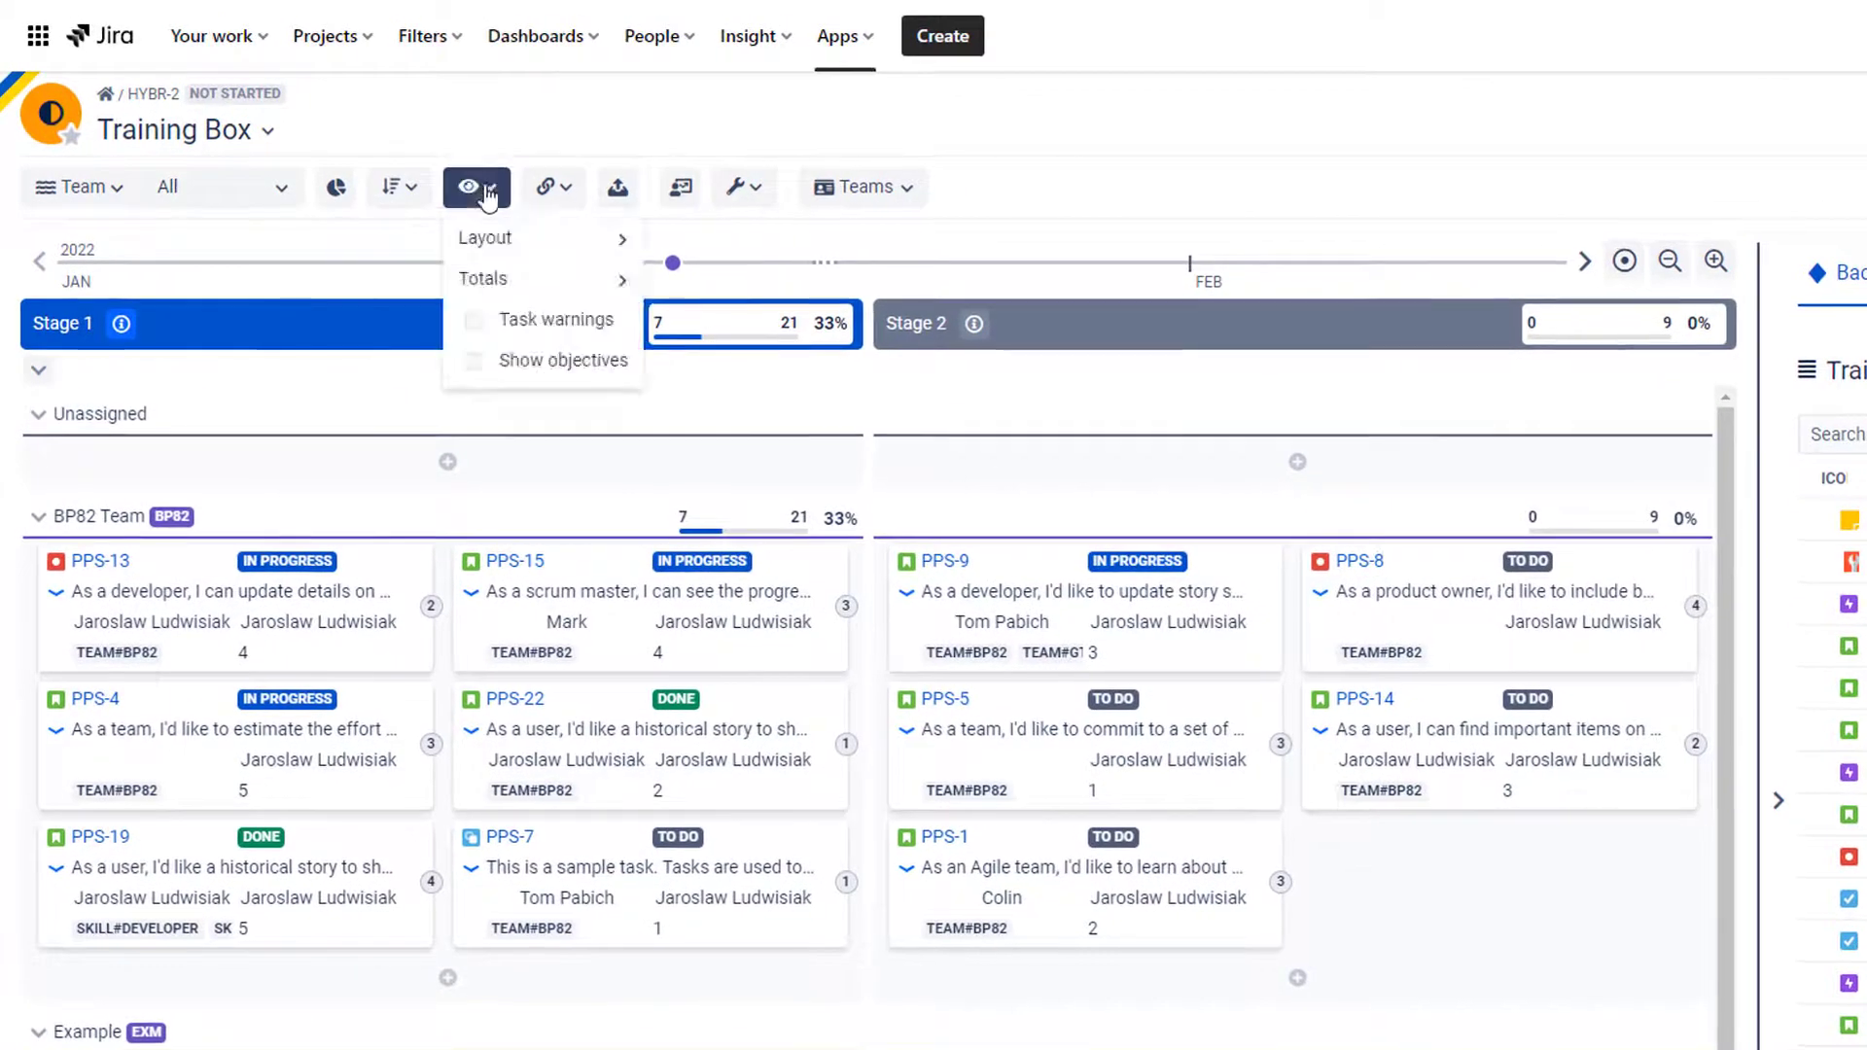
{"action": "mouse_move", "coordinate": [534, 282]}
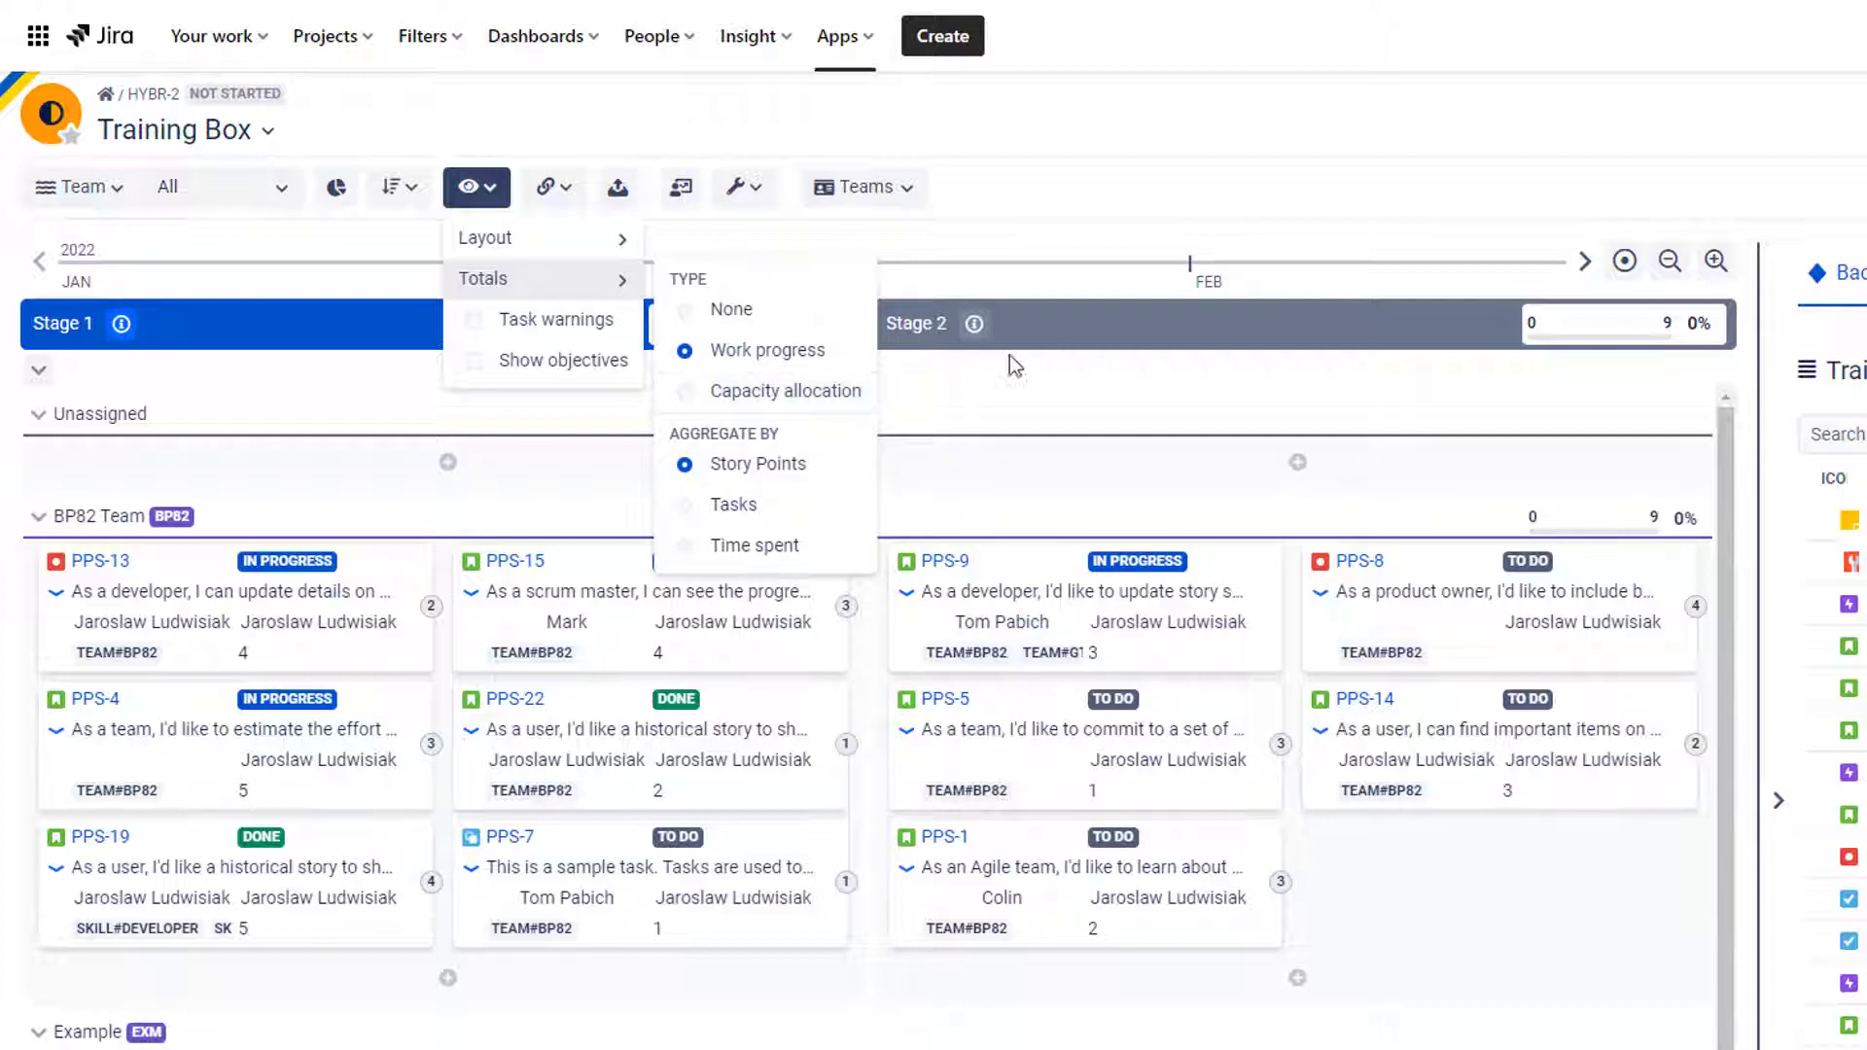
{"action": "left_click", "coordinate": [758, 390]}
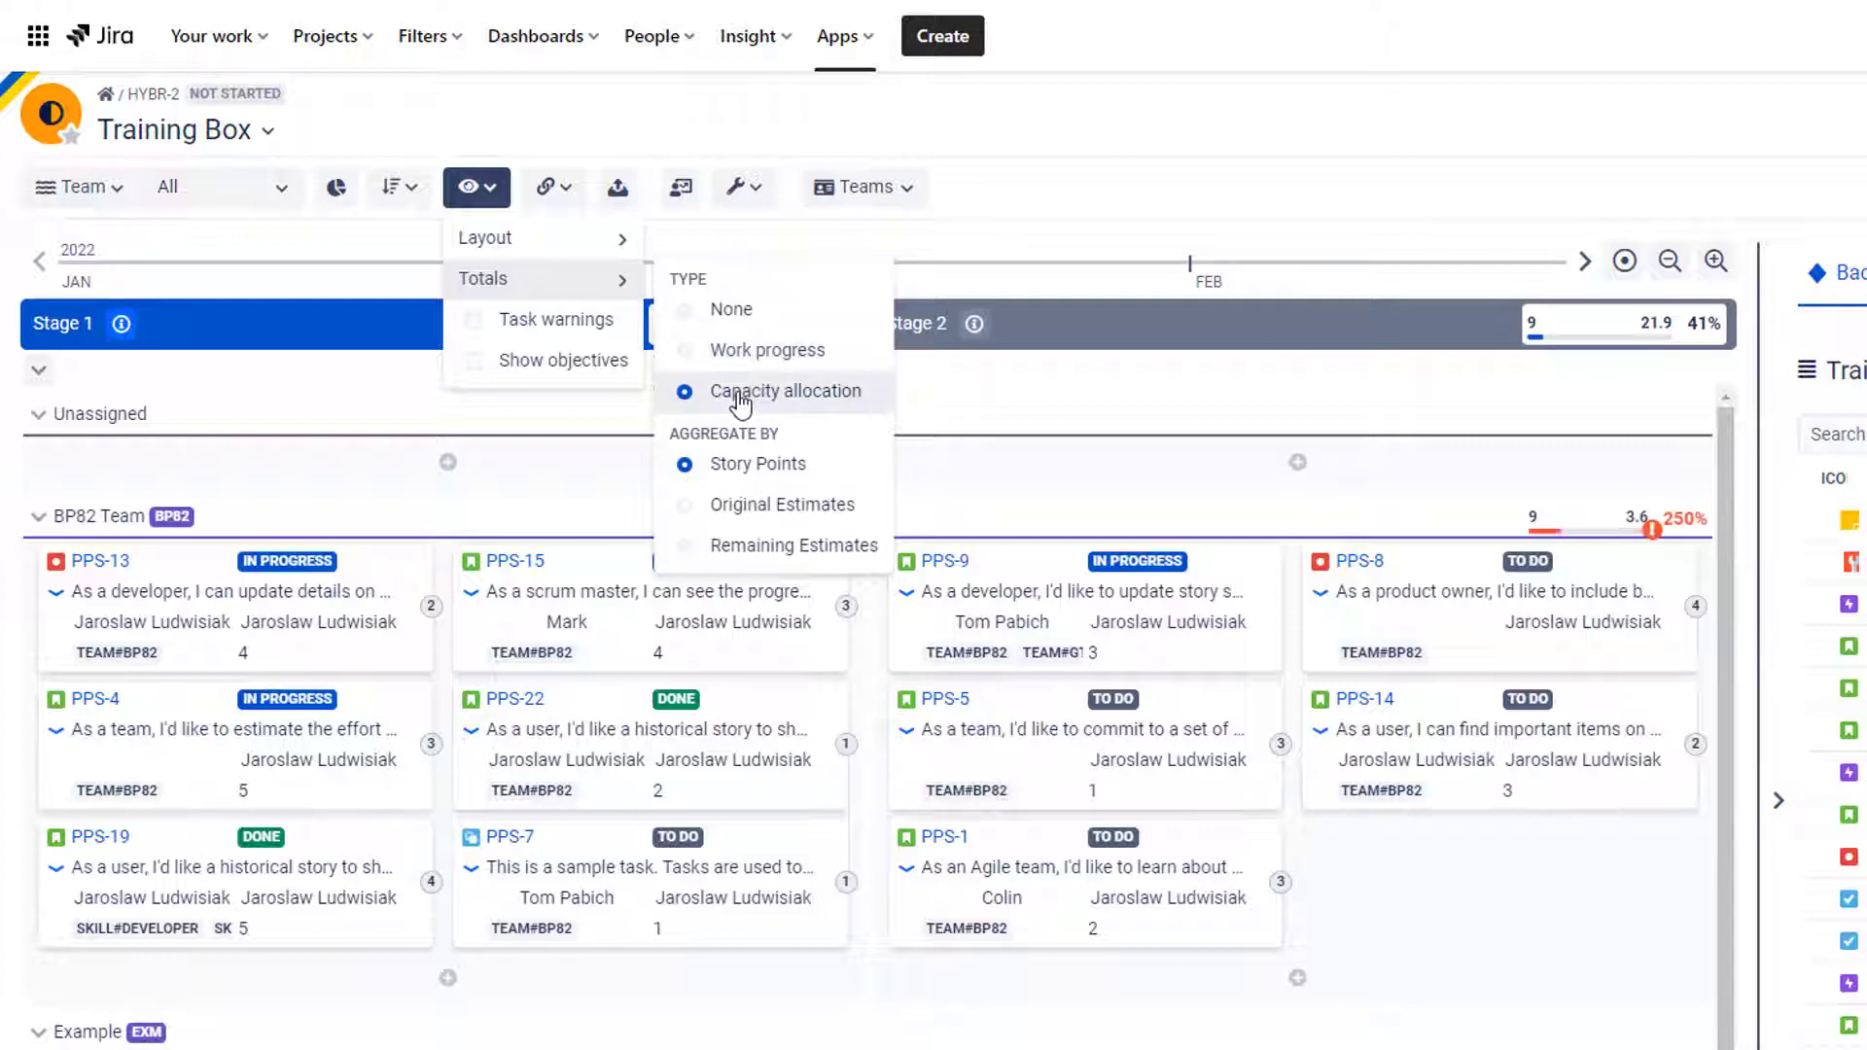
{"action": "left_click", "coordinate": [1095, 189]}
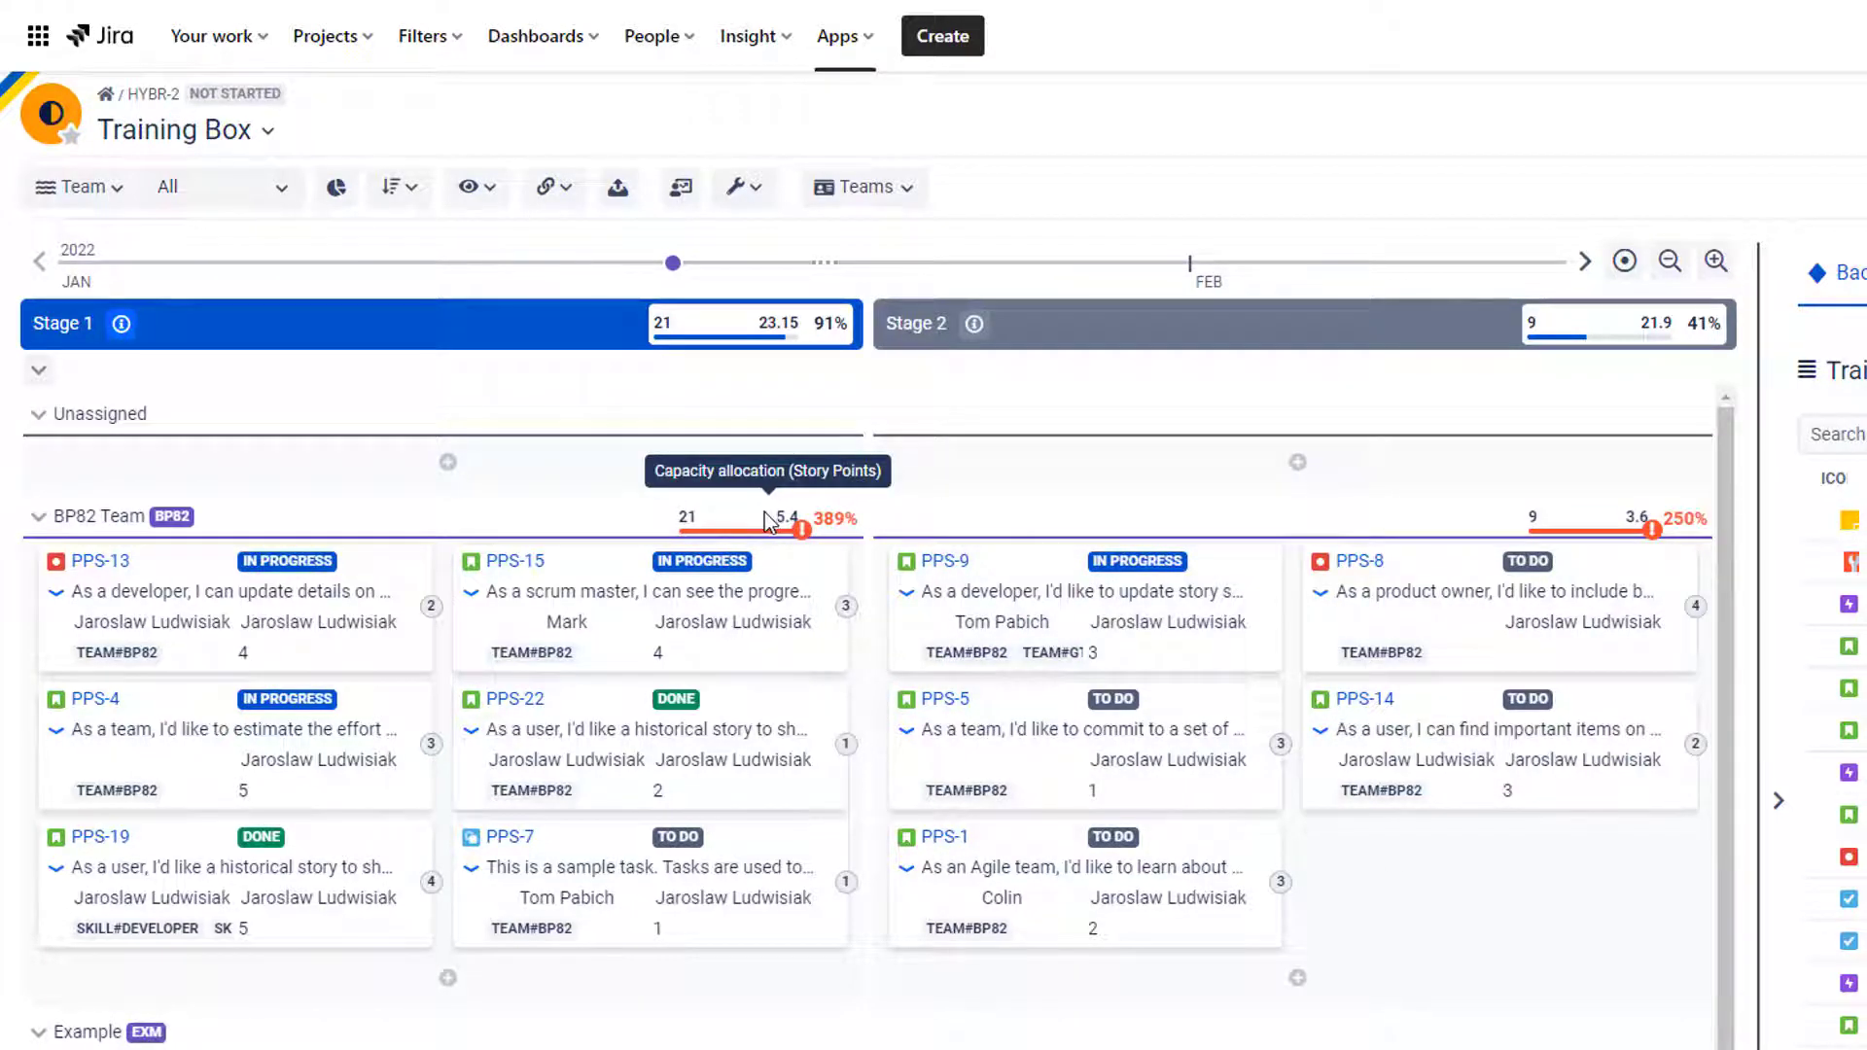
Set the type of the board's totals back to Work progress.
{"action": "left_click", "coordinate": [475, 187]}
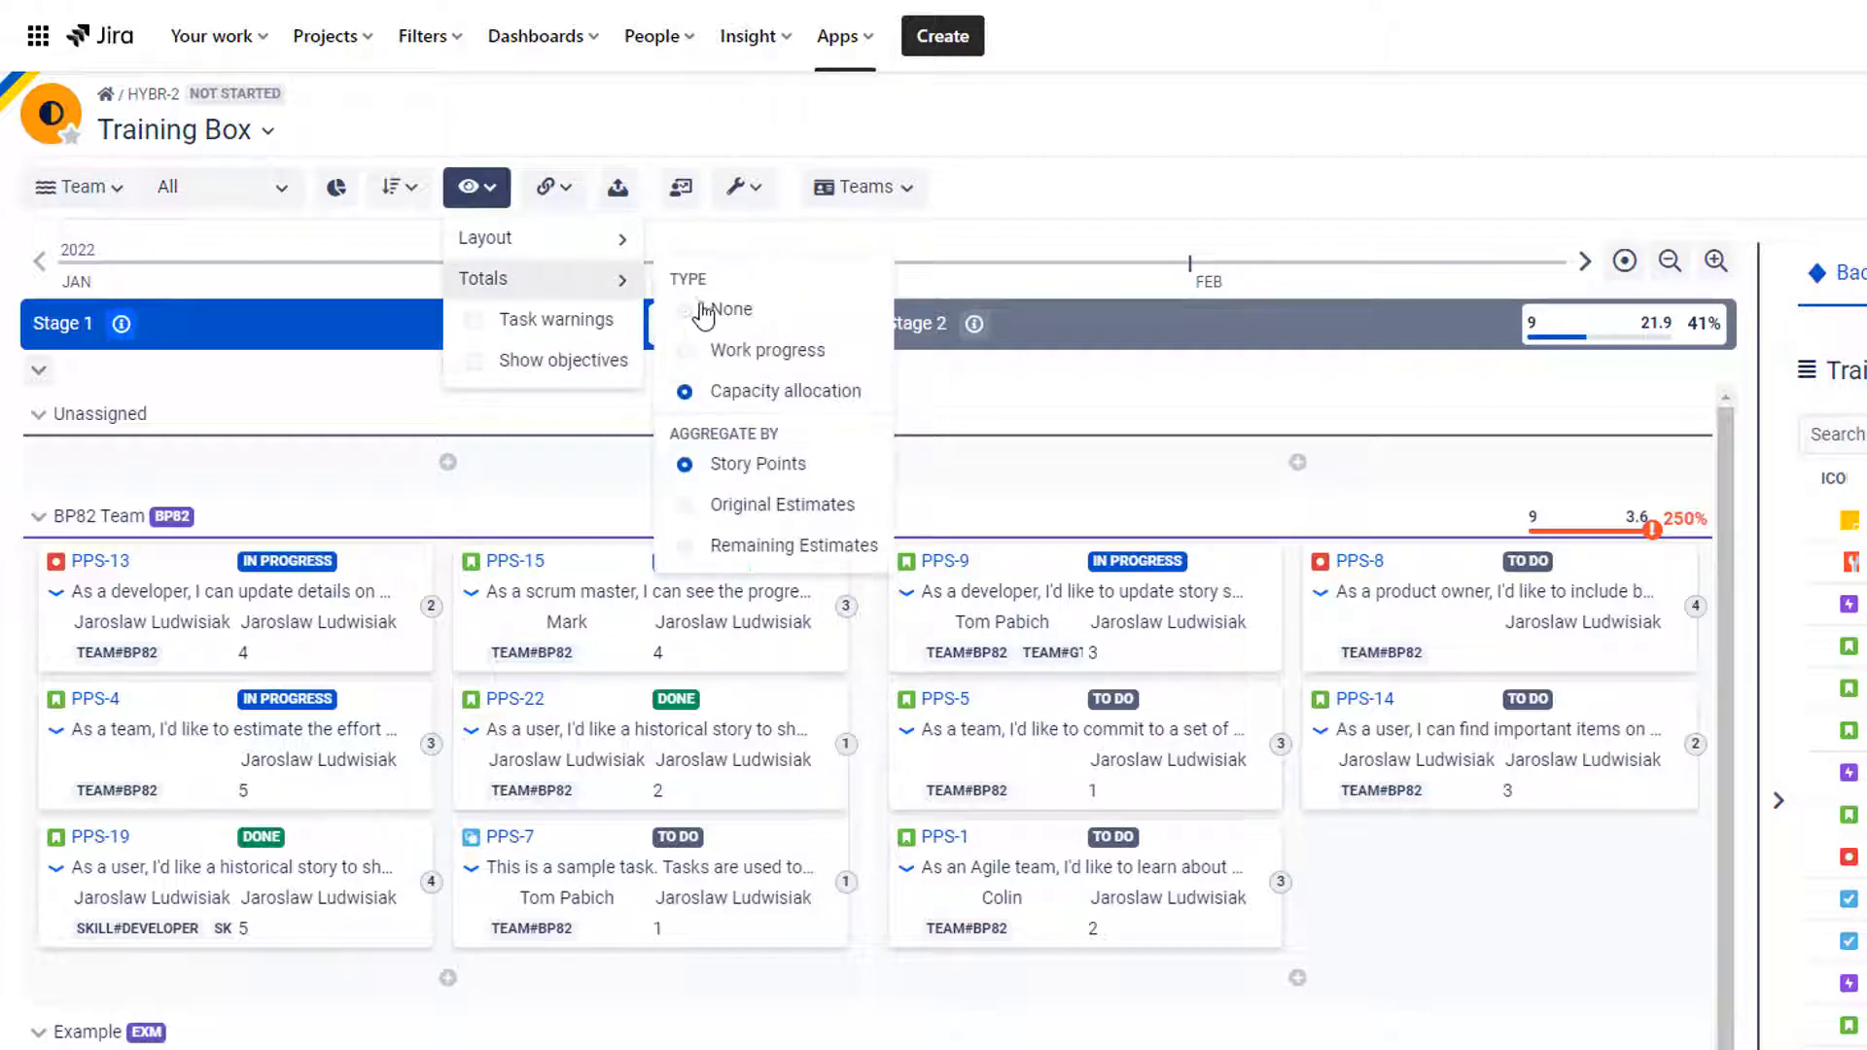
{"action": "left_click", "coordinate": [762, 350]}
{"action": "left_click", "coordinate": [1035, 184]}
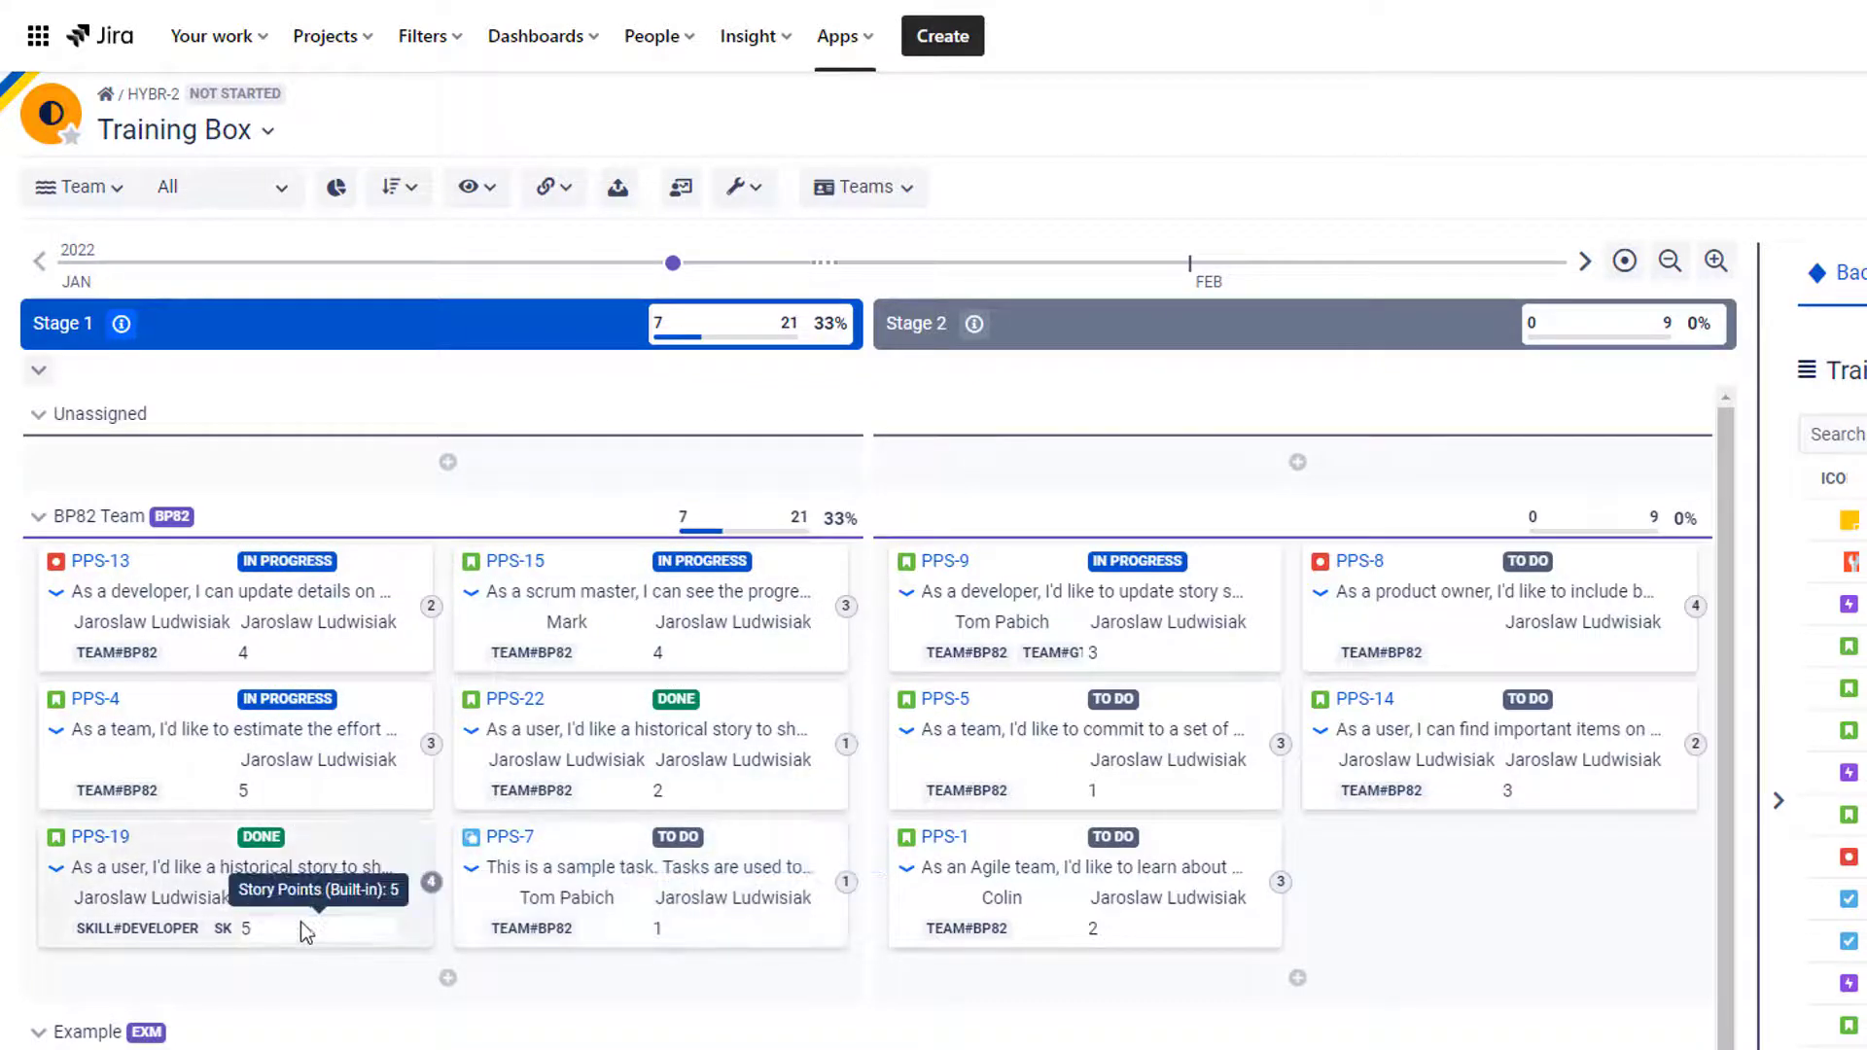
Set the story points of card PPS-4 in Stage 1 of the BP82 Team to 3.
{"action": "left_click", "coordinate": [280, 791]}
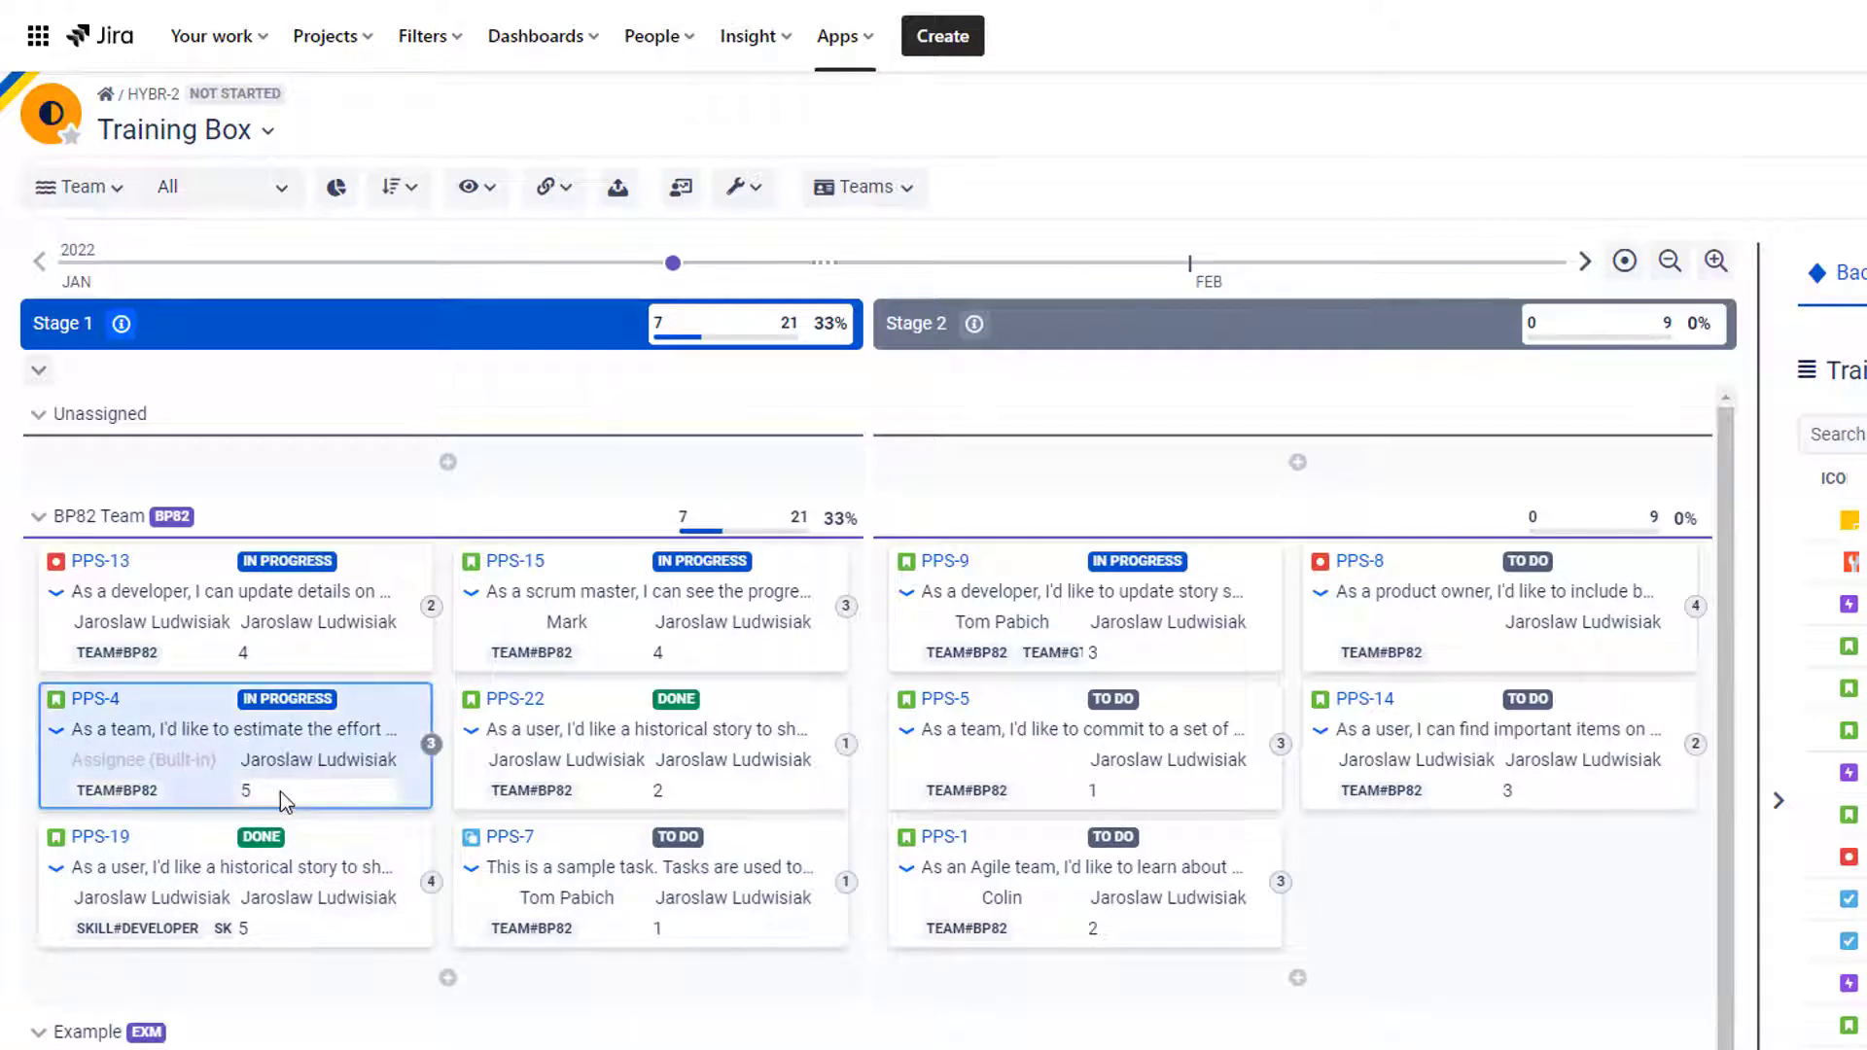
{"action": "key", "text": "BackSpace"}
{"action": "type", "text": "3"}
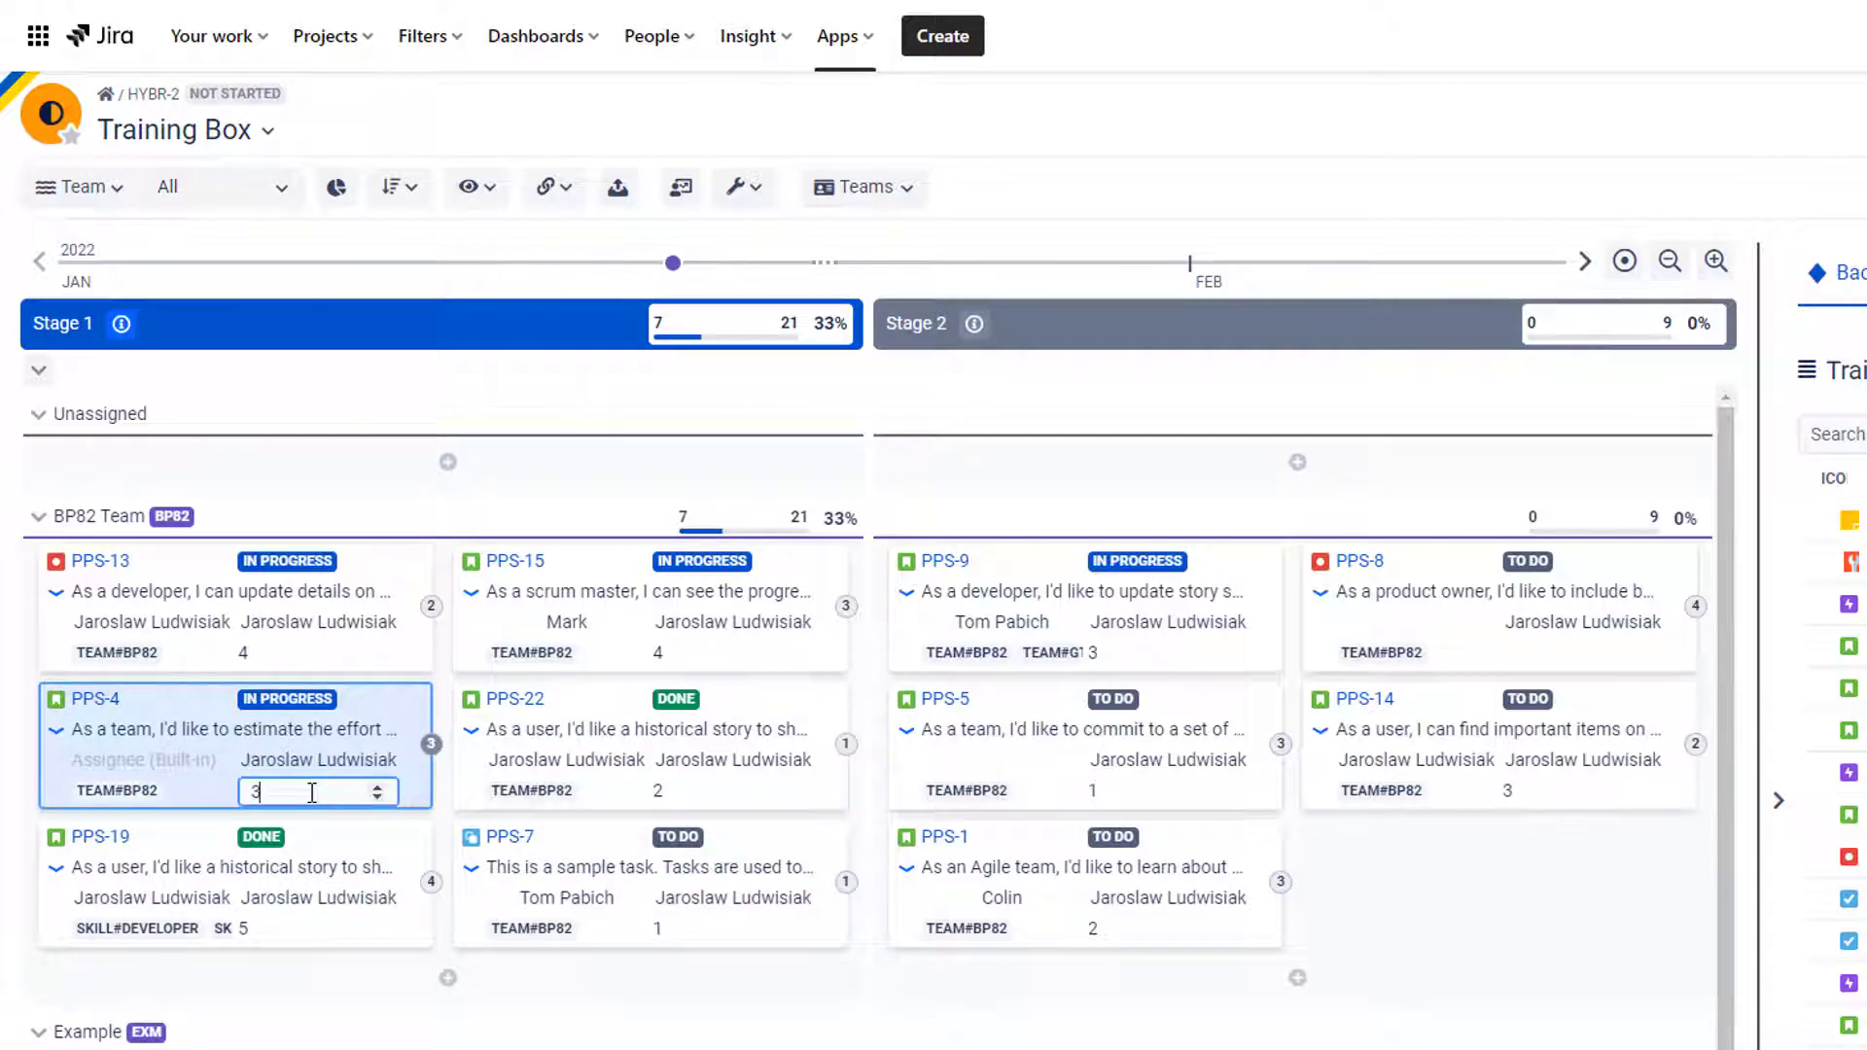
{"action": "key", "text": "Return"}
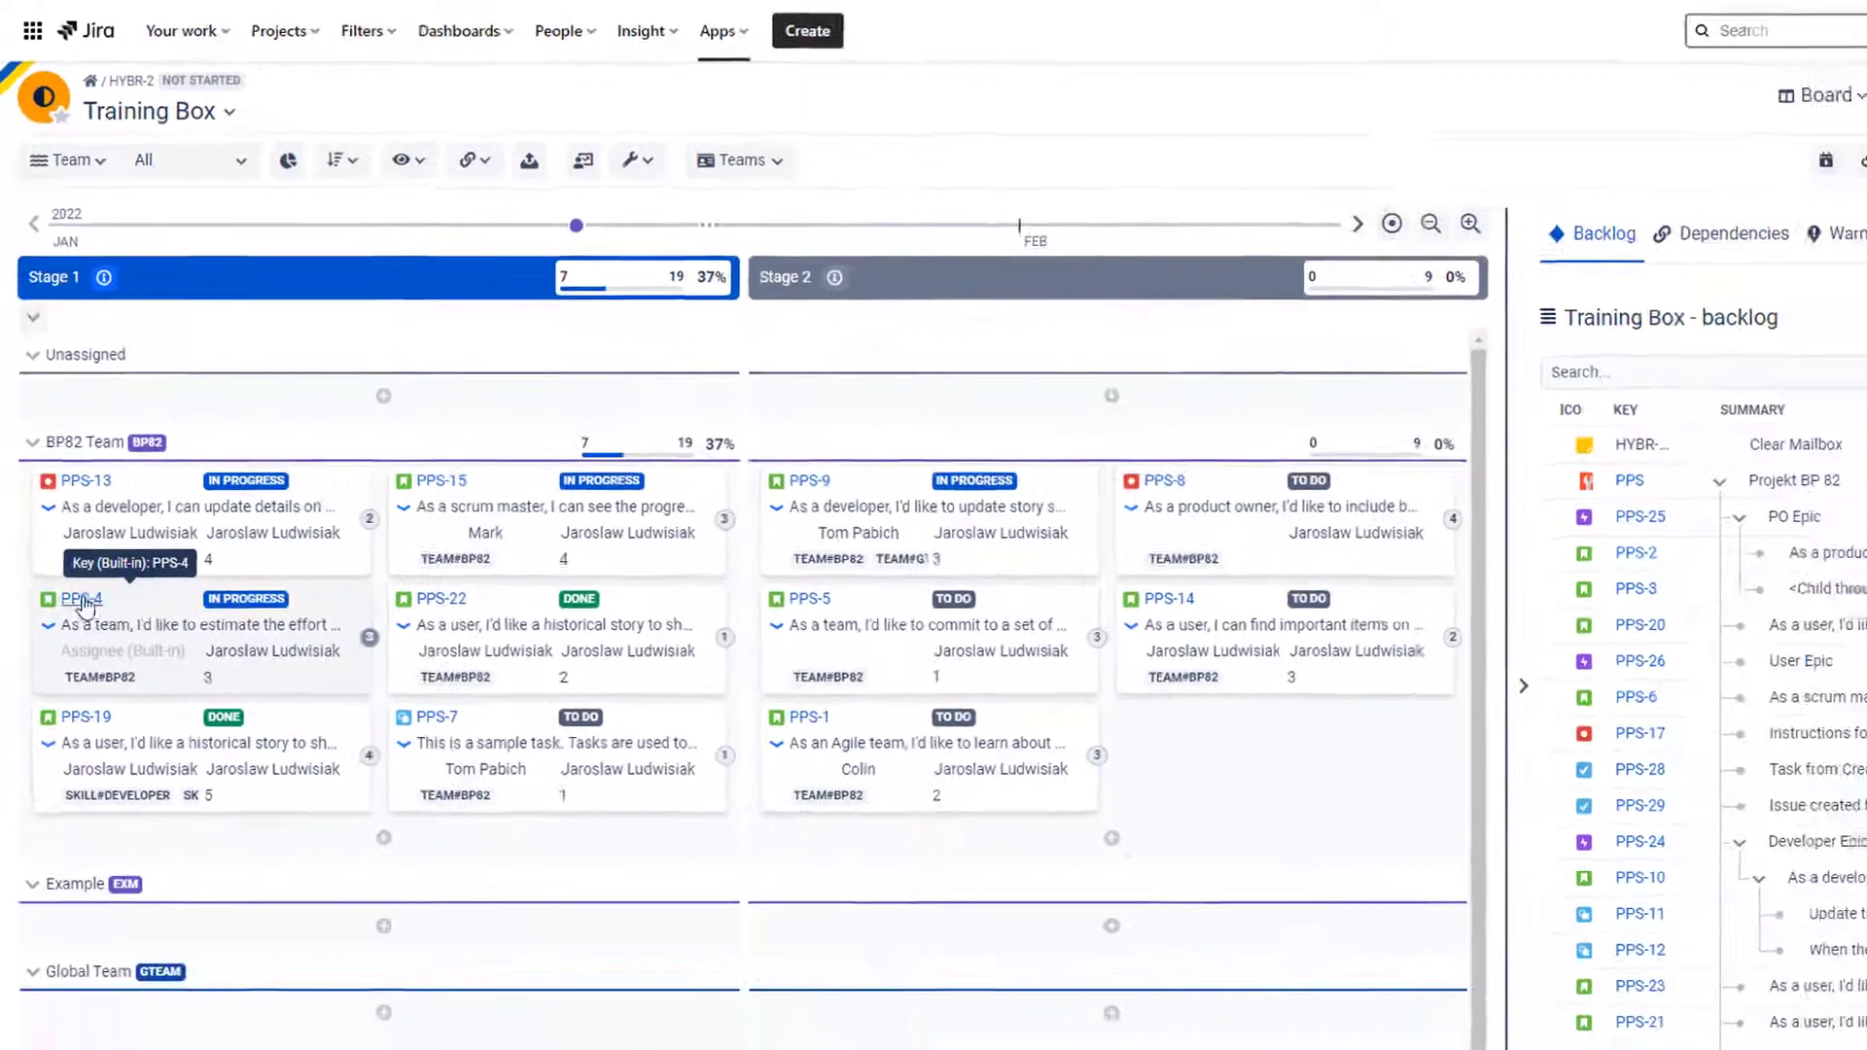
Open issue PPS-4 from the board and change its status to Done.
{"action": "left_click", "coordinate": [83, 600]}
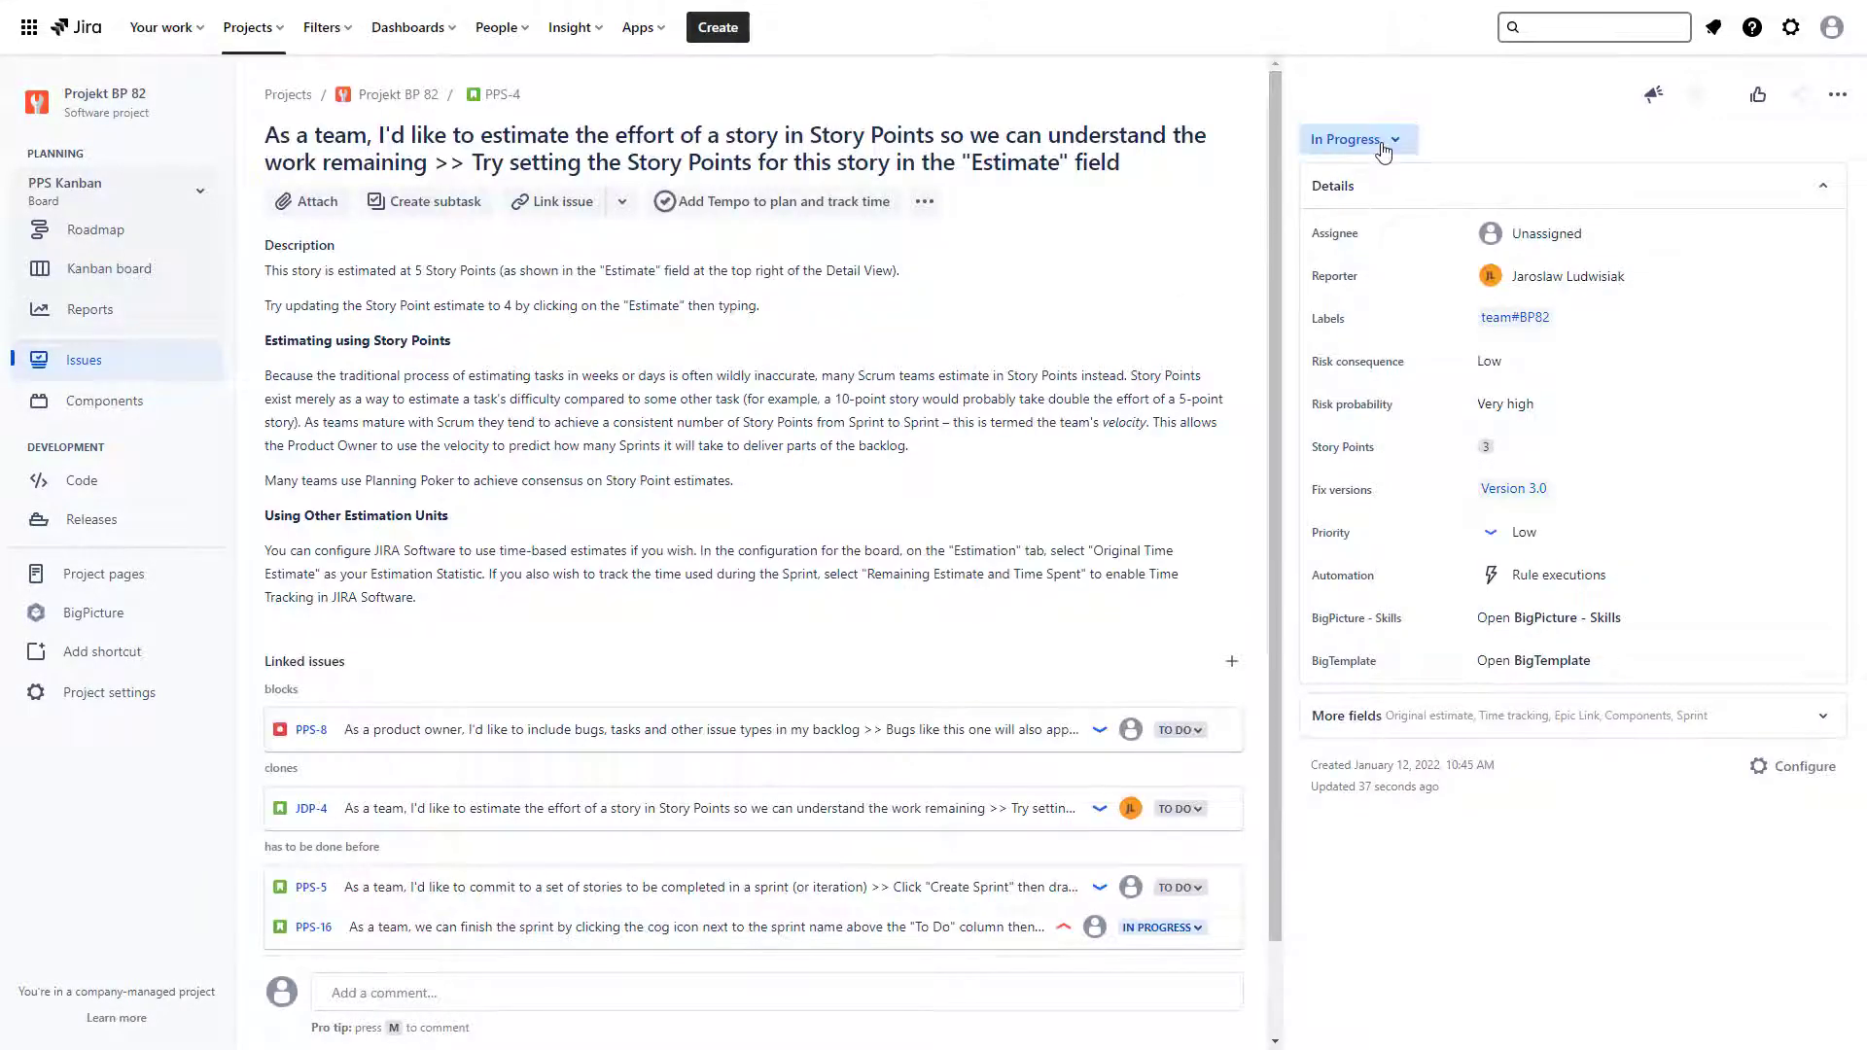
{"action": "left_click", "coordinate": [1354, 142]}
{"action": "left_click", "coordinate": [1347, 194]}
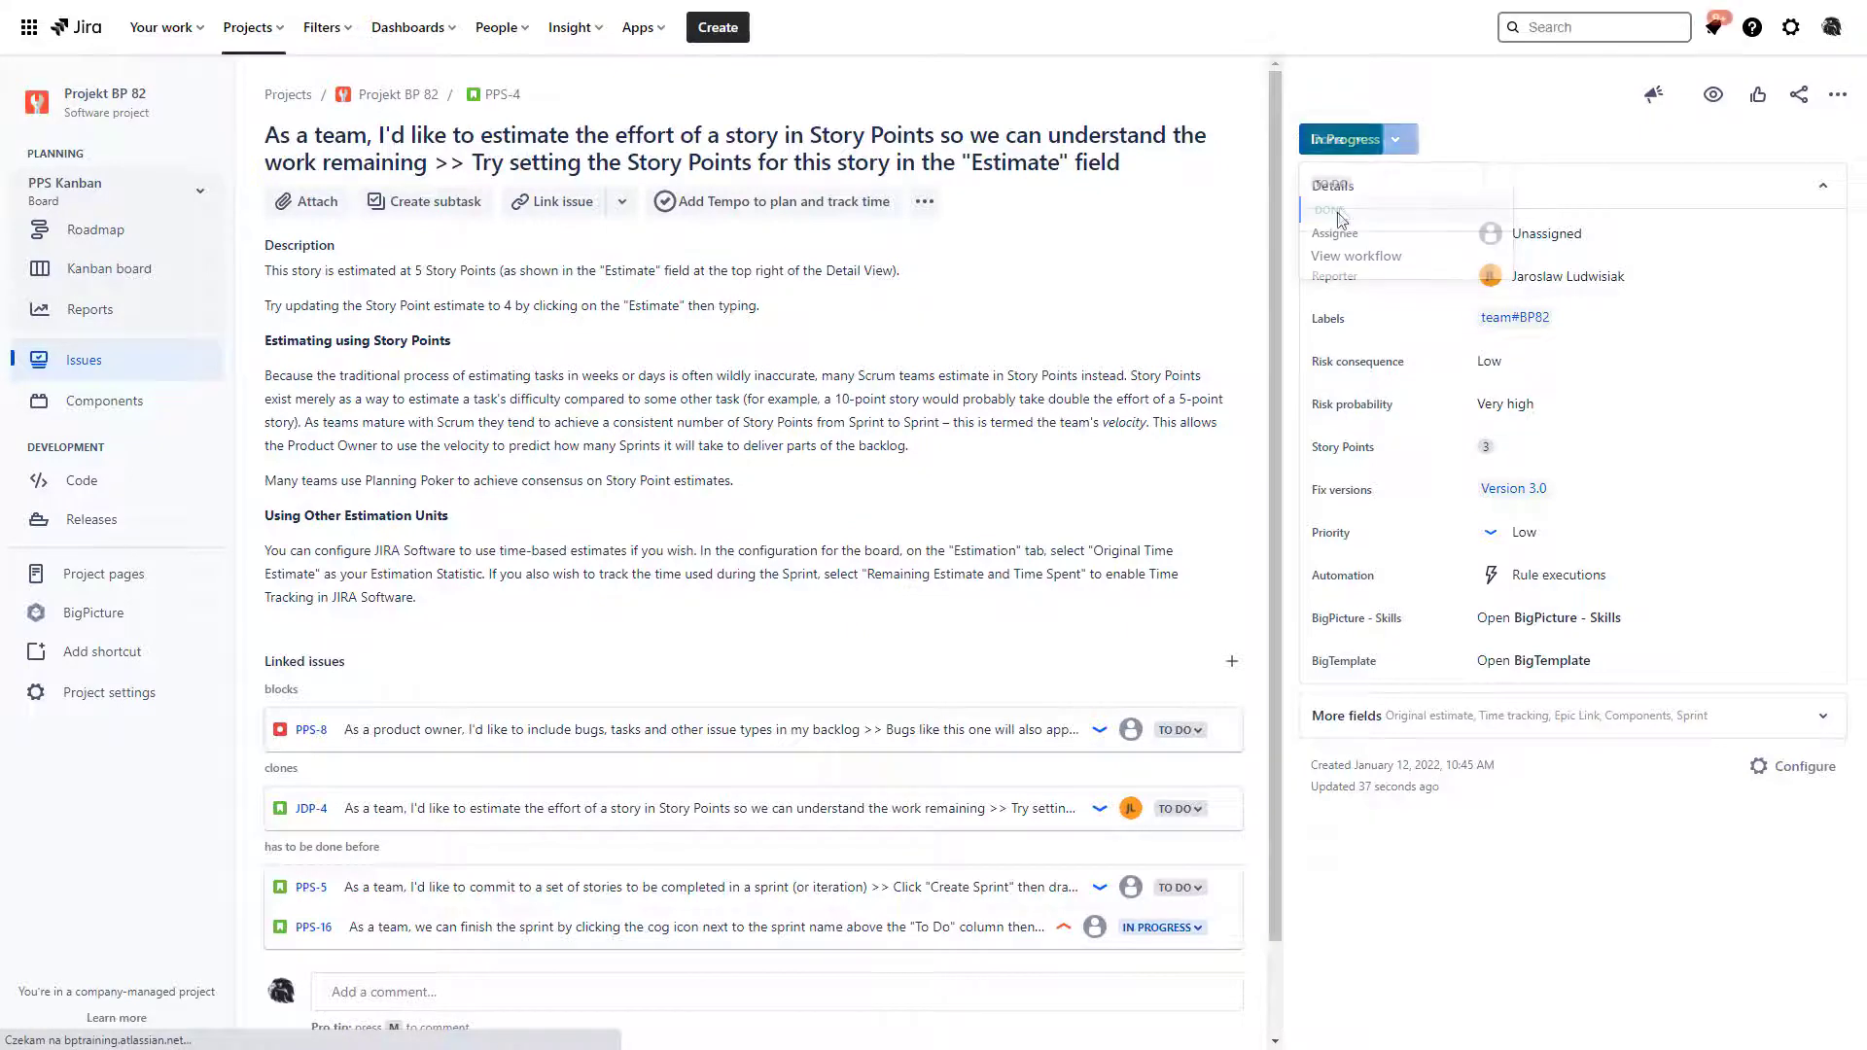